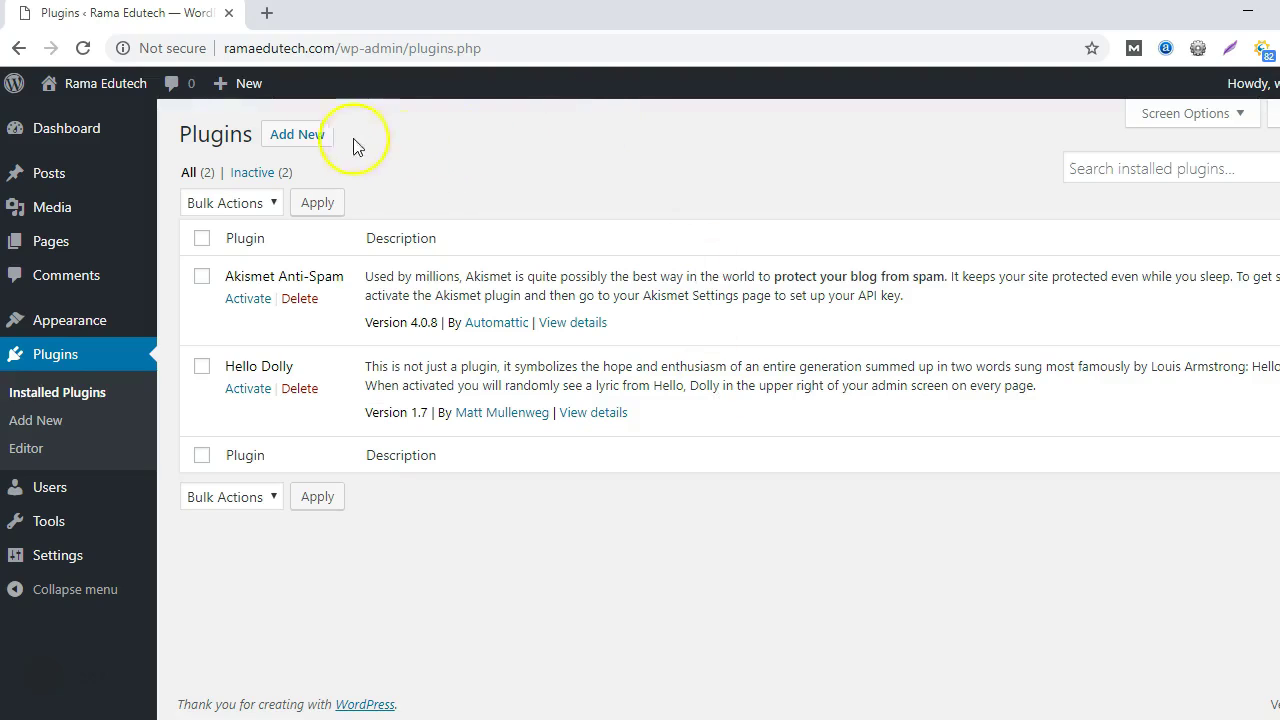
# Step: Search the plugin directory for "coming soon" and install and activate Coming Soon Page & Maintenance Mode by SeedProd
pyautogui.click(314, 144)
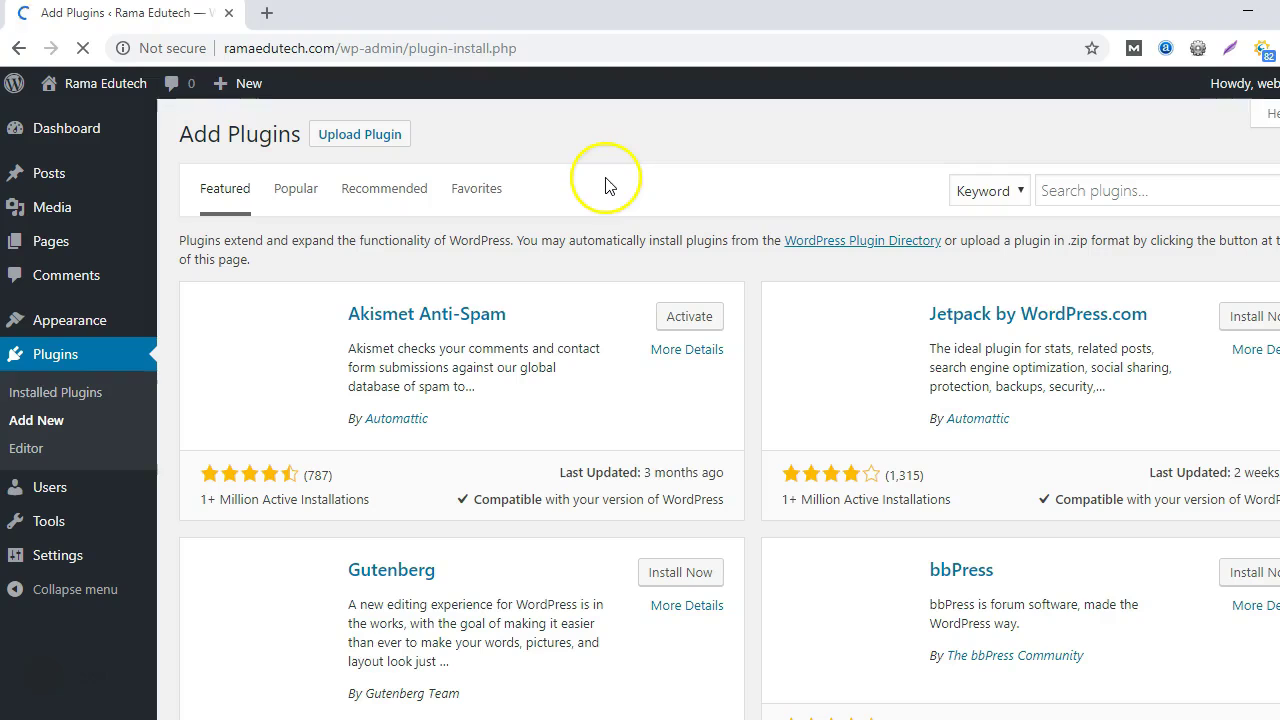
pyautogui.click(1040, 192)
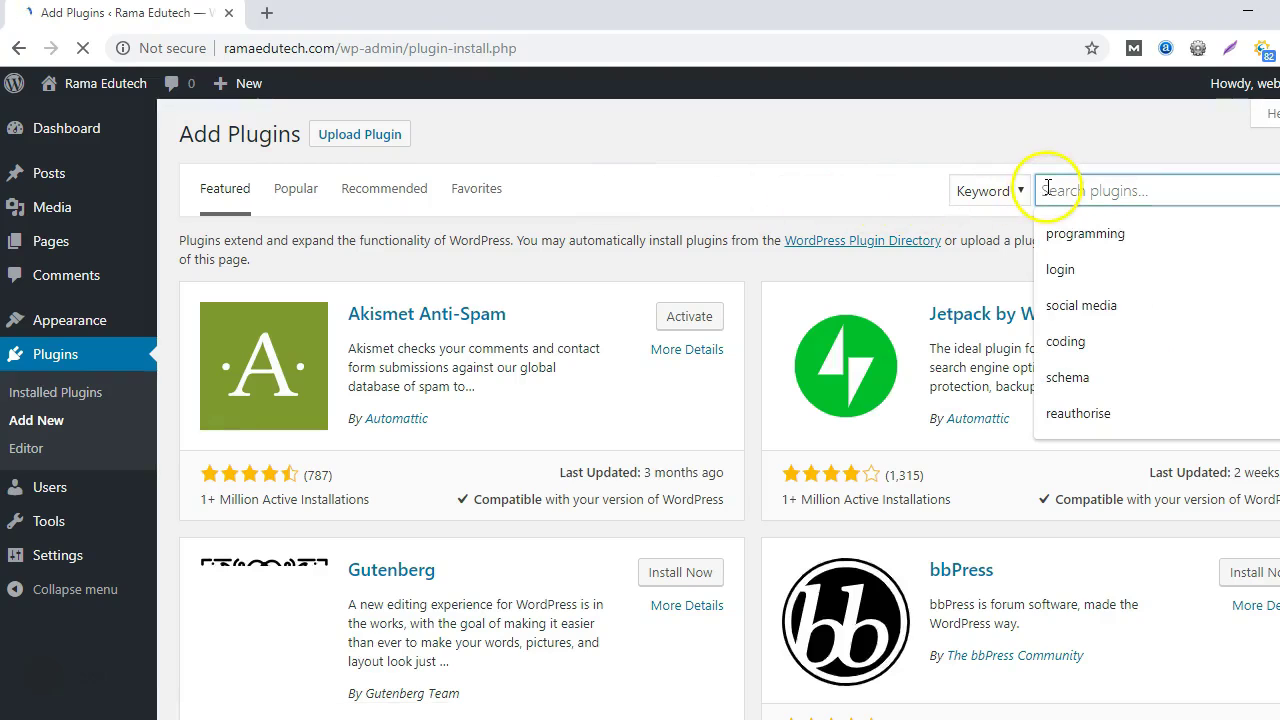
pyautogui.write('comi')
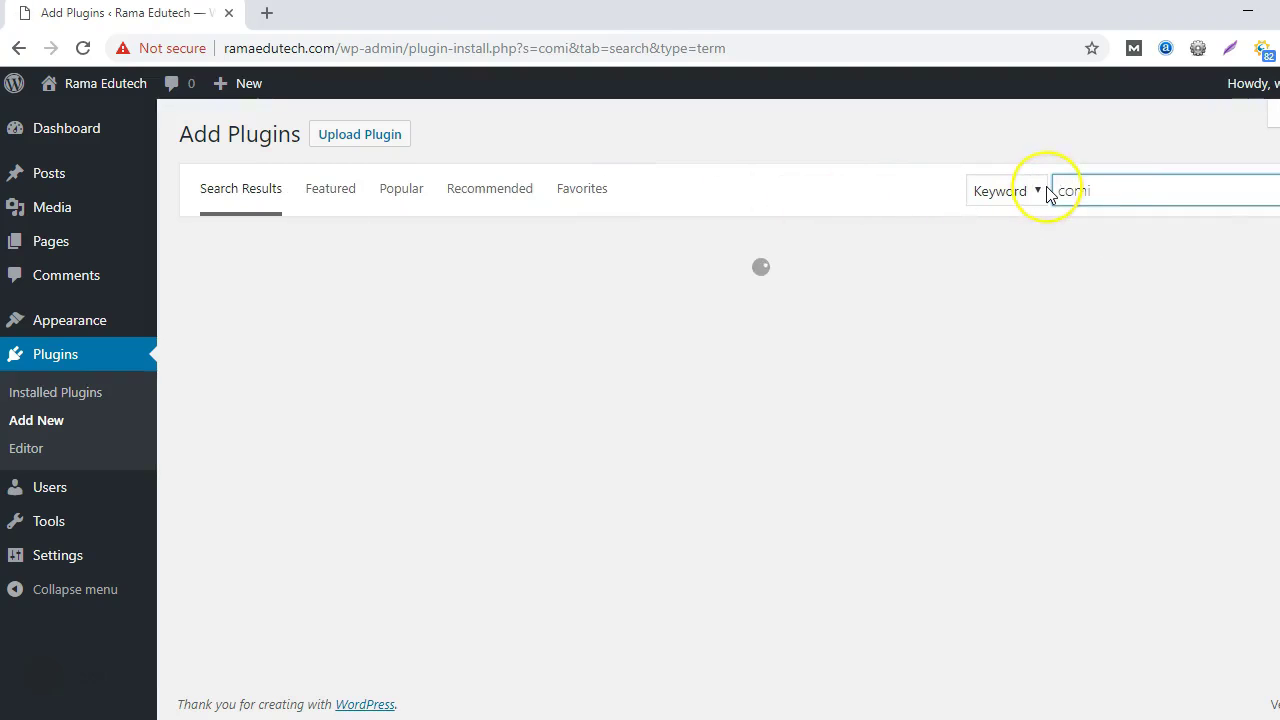
pyautogui.write('ng soon')
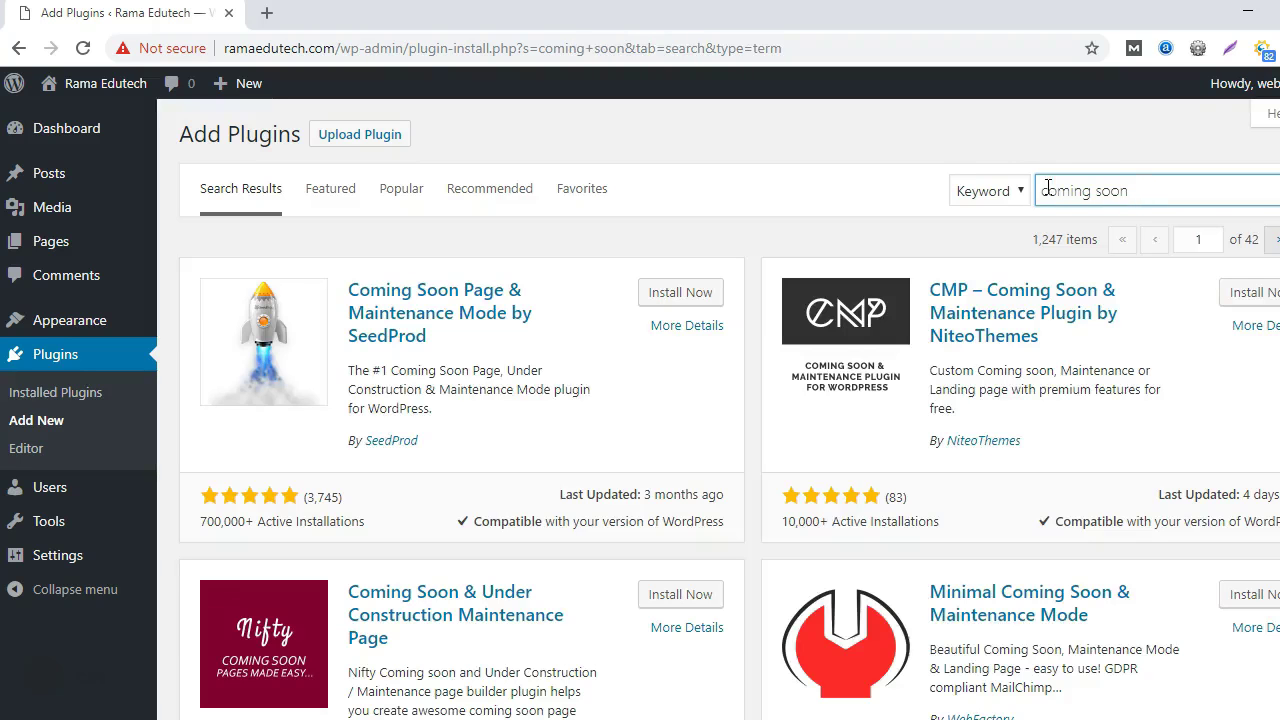
pyautogui.click(1037, 188)
pyautogui.click(652, 292)
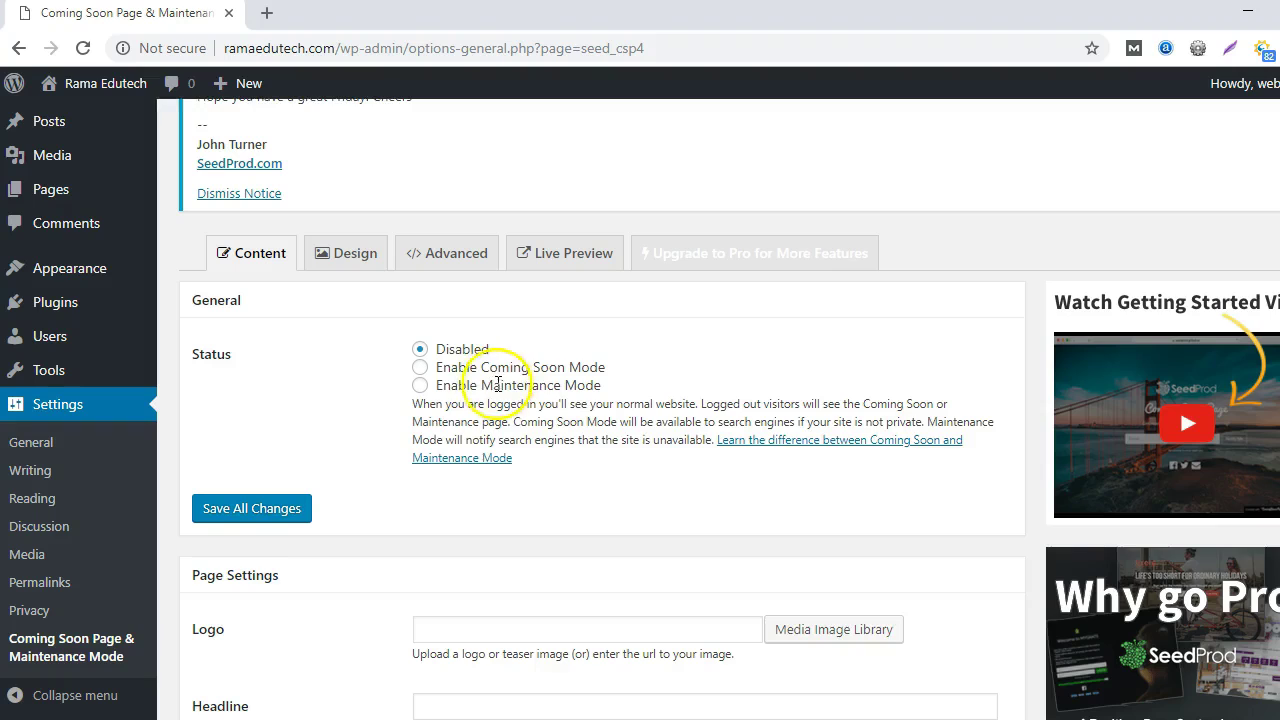
# Step: Enable Coming Soon Mode in the SeedProd plugin's general settings and save the changes
pyautogui.click(419, 369)
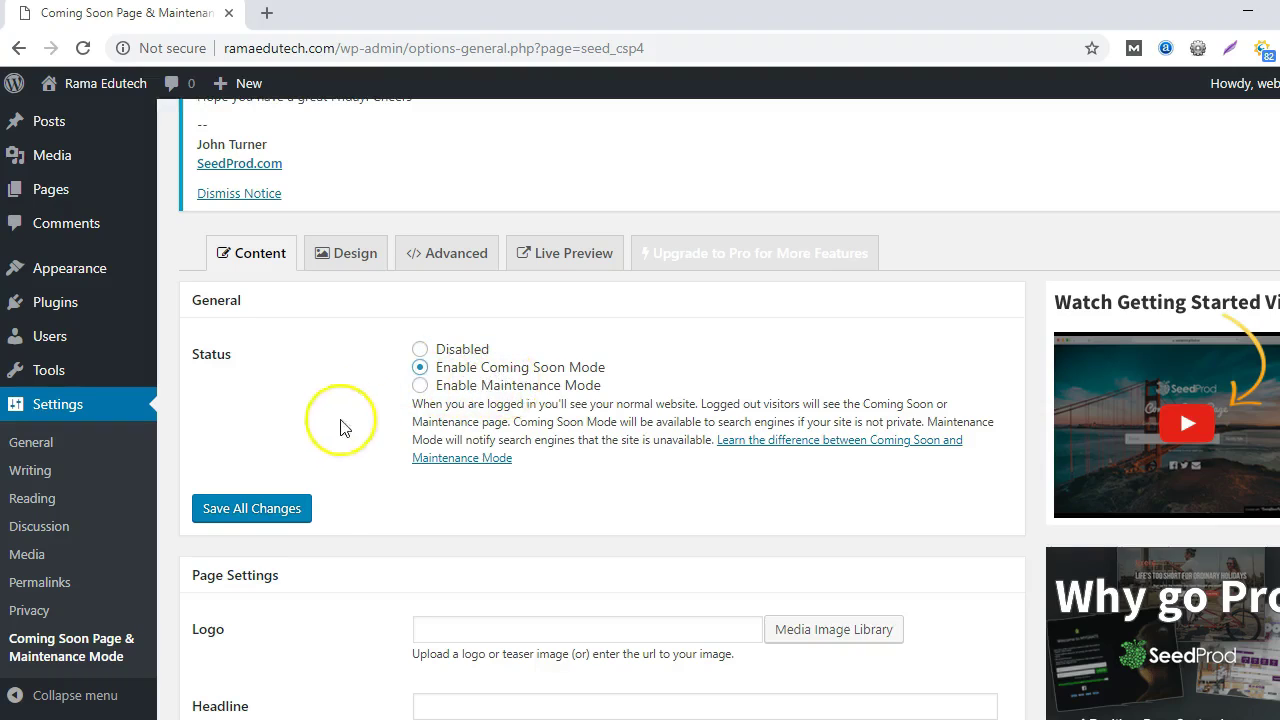
pyautogui.click(291, 509)
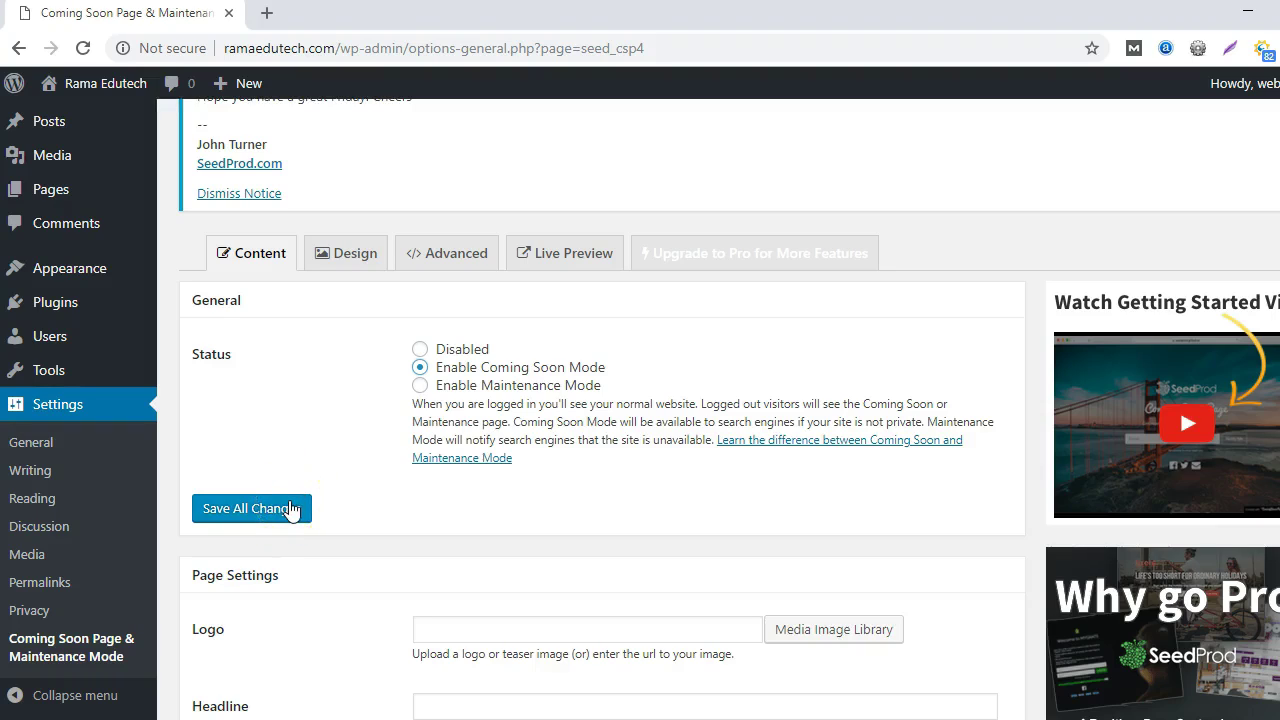
# Step: Set the coming soon page's headline to RAMA EDUTECH and its message to "Nurturing Through Education"
pyautogui.middleClick(652, 272)
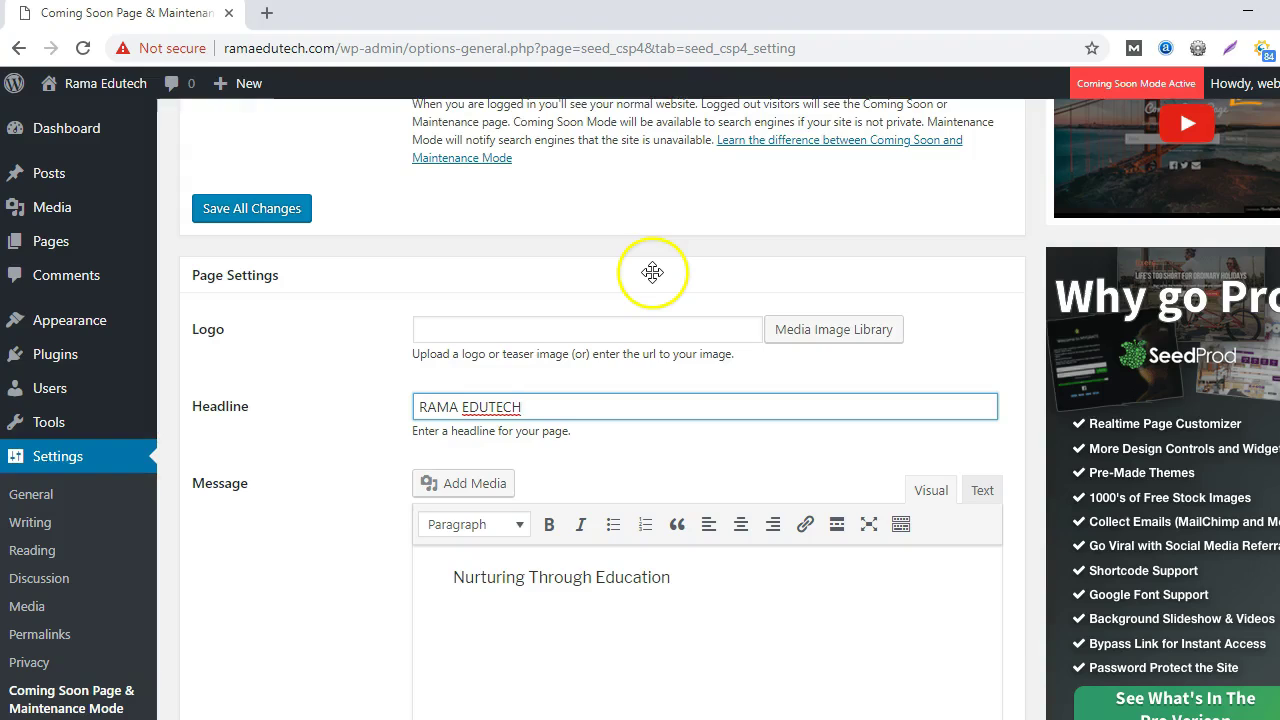
pyautogui.click(646, 304)
pyautogui.click(643, 398)
pyautogui.scroll(-1, 620, 450)
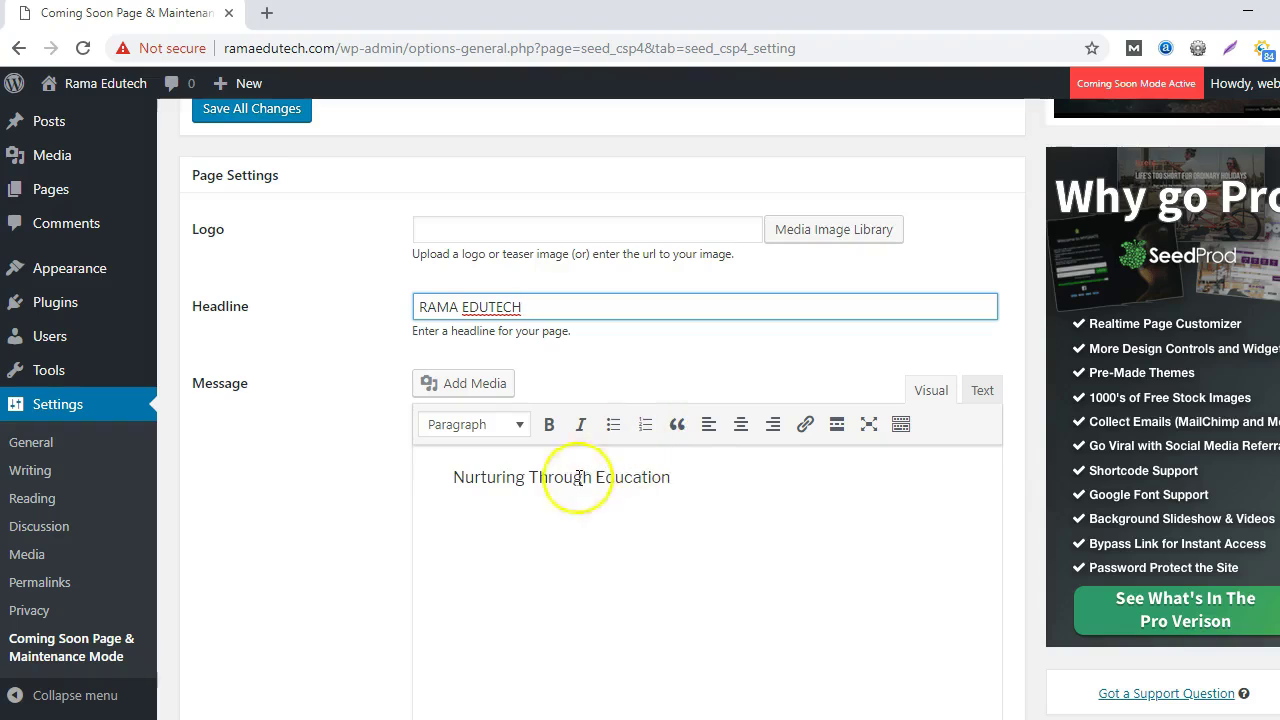
# Step: Make the message "Nurturing Through Education" bold and dark blue (#003366), and save the page settings
pyautogui.moveTo(452, 480); pyautogui.dragTo(709, 480)
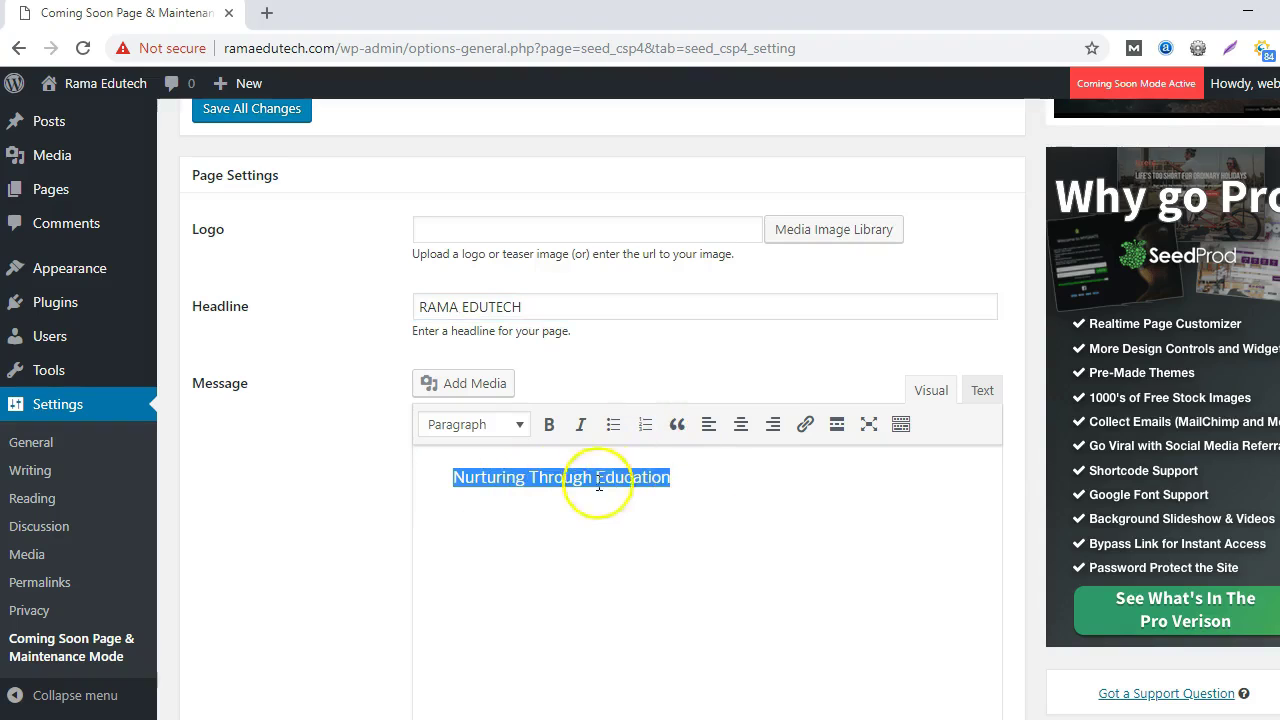
pyautogui.click(548, 424)
pyautogui.hotkey('alt', 'shift', 'z')
pyautogui.click(570, 574)
pyautogui.scroll(-2, 628, 571)
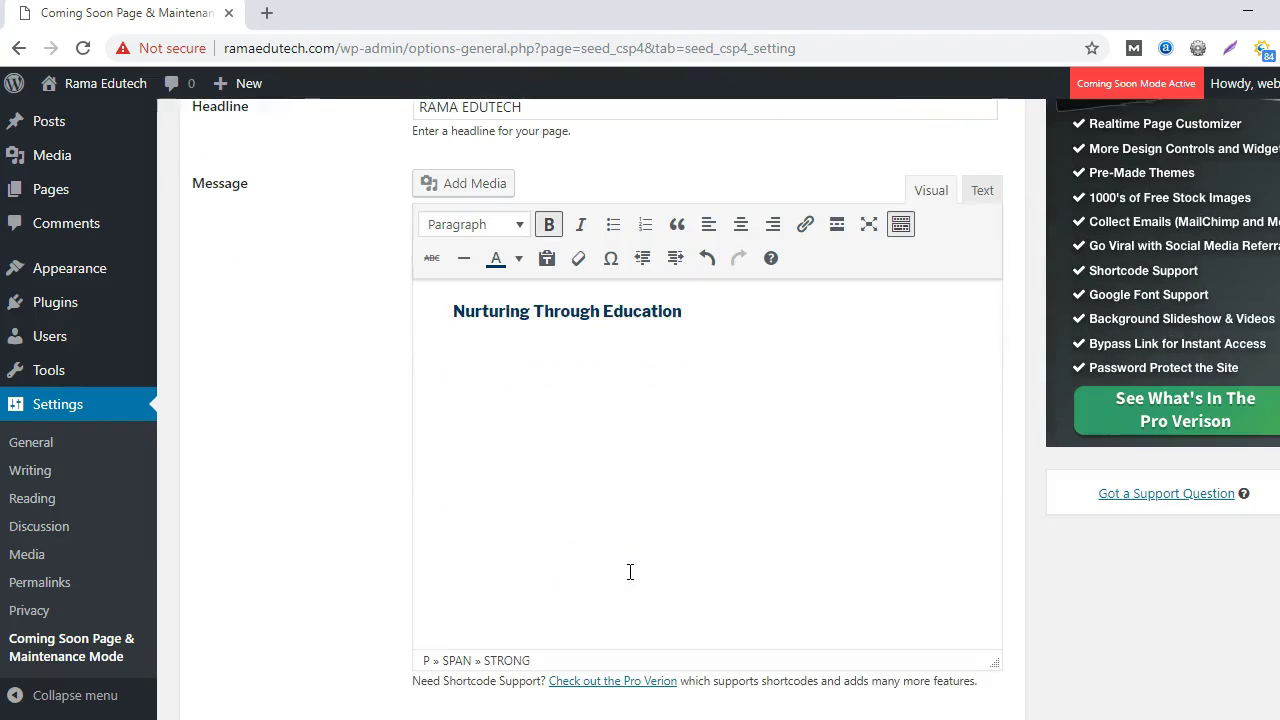
pyautogui.scroll(-3, 630, 571)
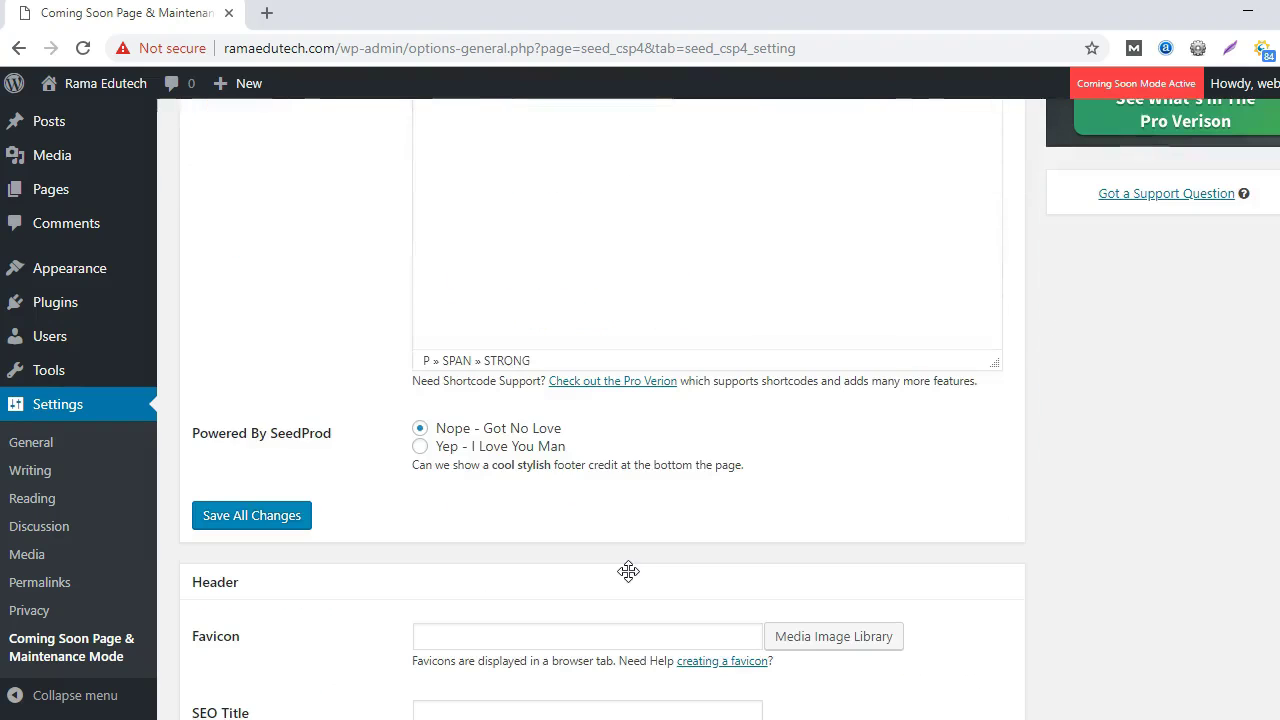
pyautogui.click(289, 520)
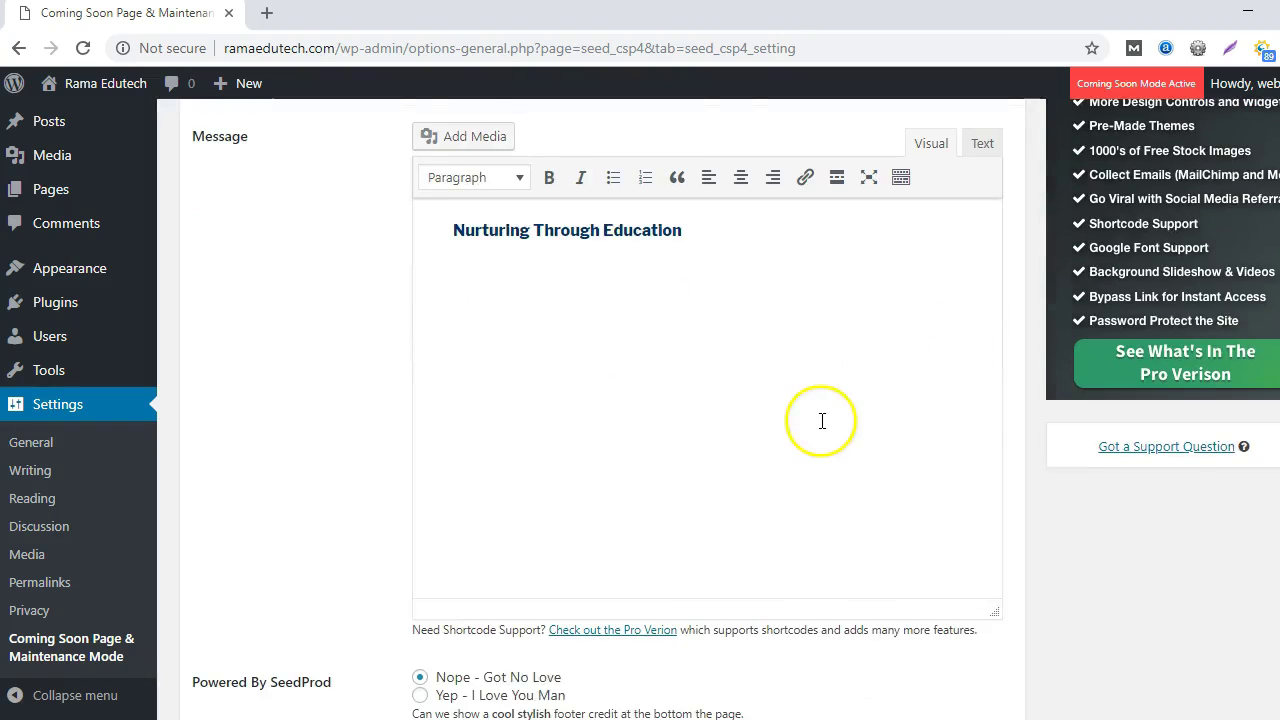
pyautogui.scroll(1, 821, 420)
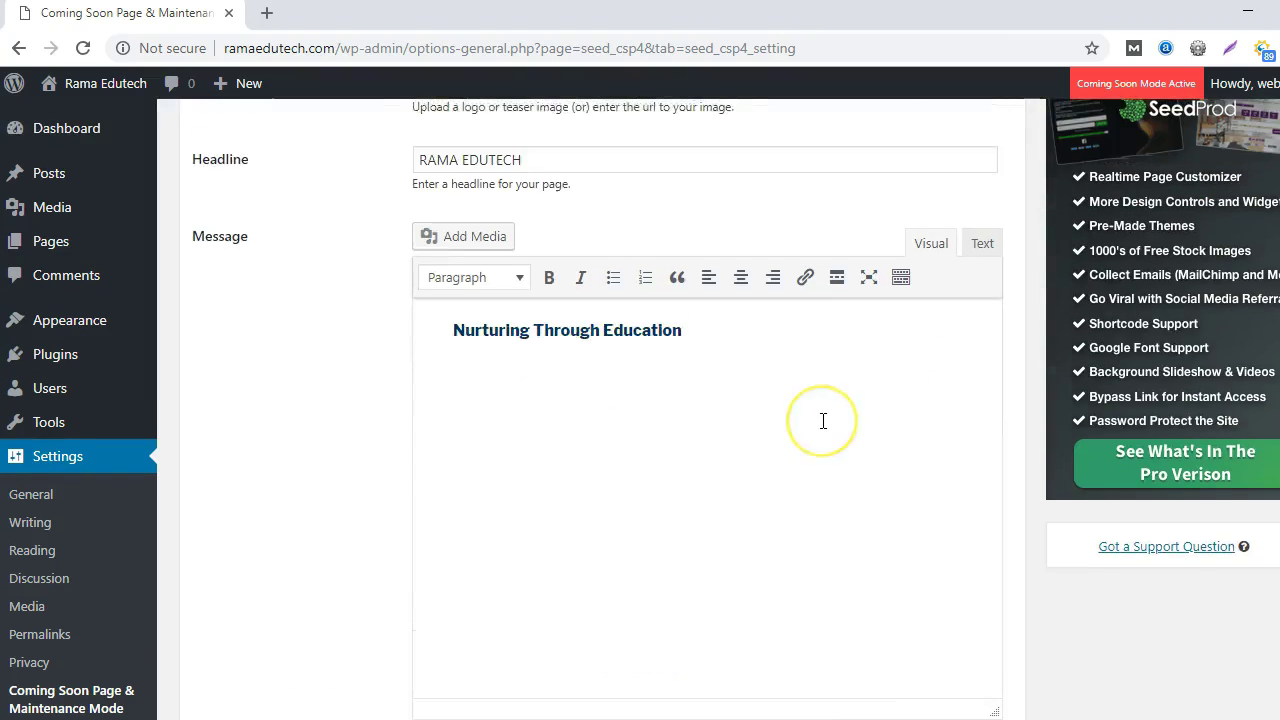
pyautogui.scroll(1, 823, 420)
pyautogui.scroll(-2, 820, 454)
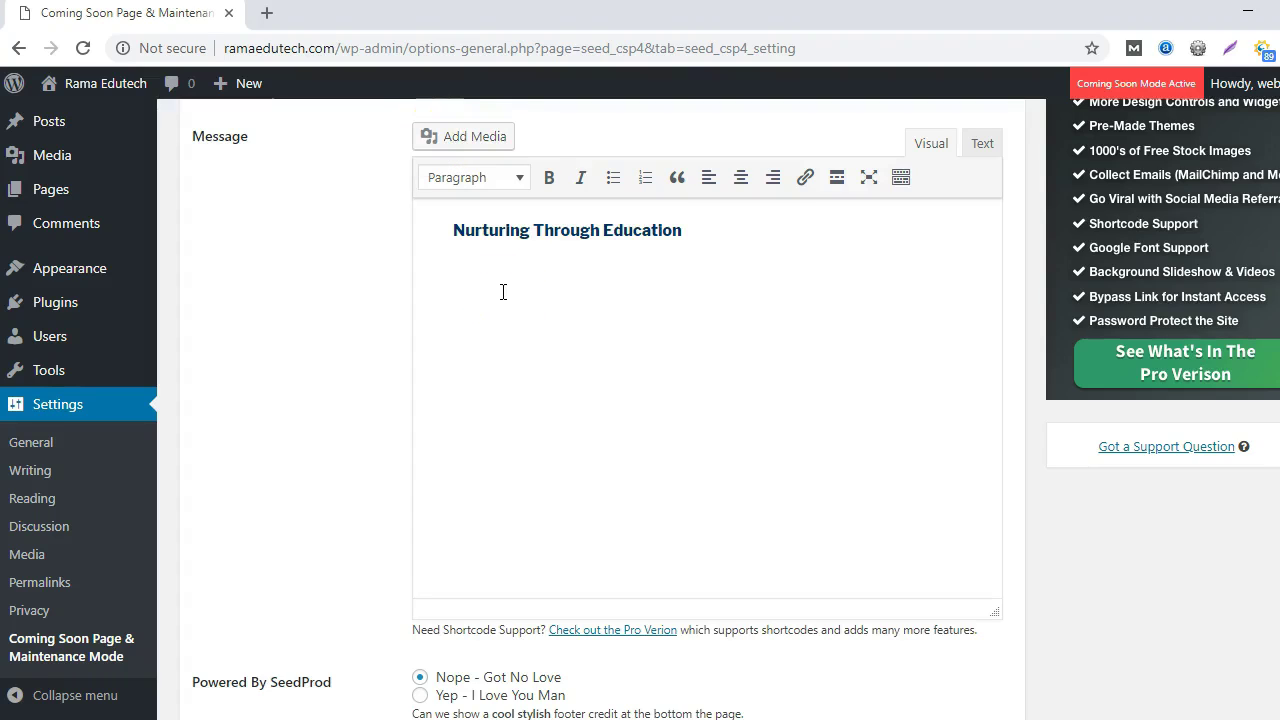
pyautogui.click(980, 145)
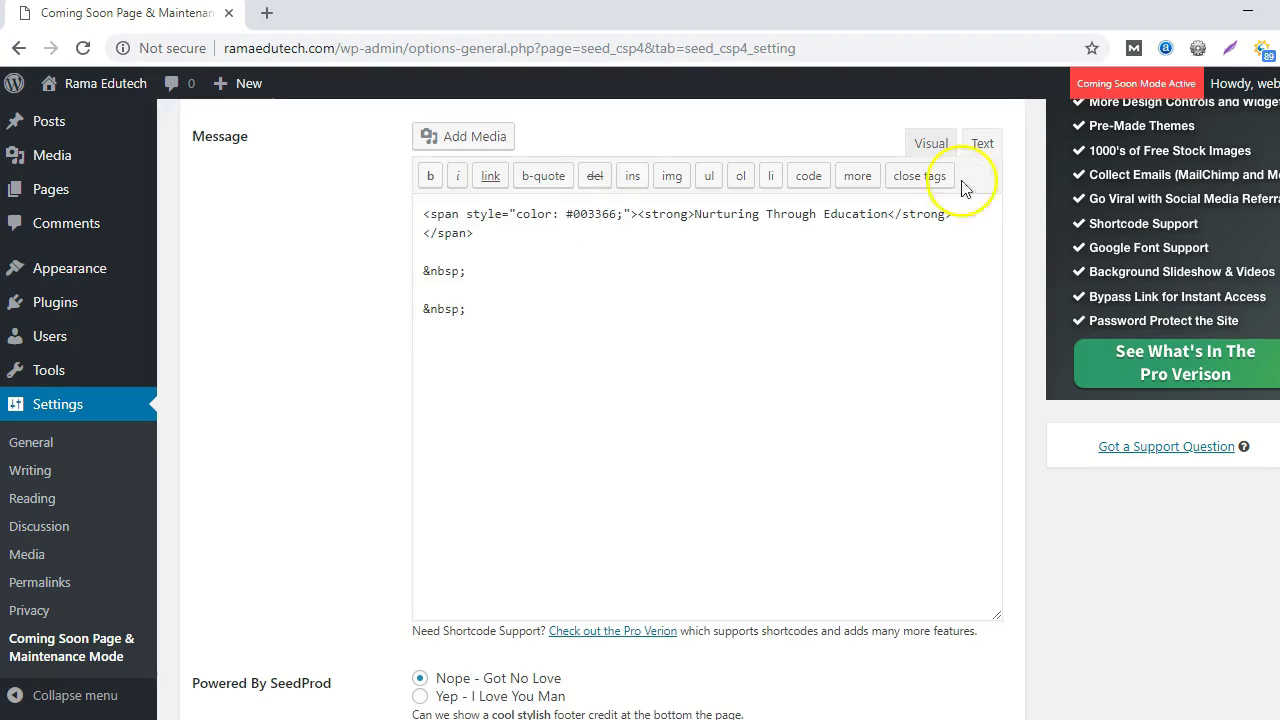
pyautogui.press('Return')
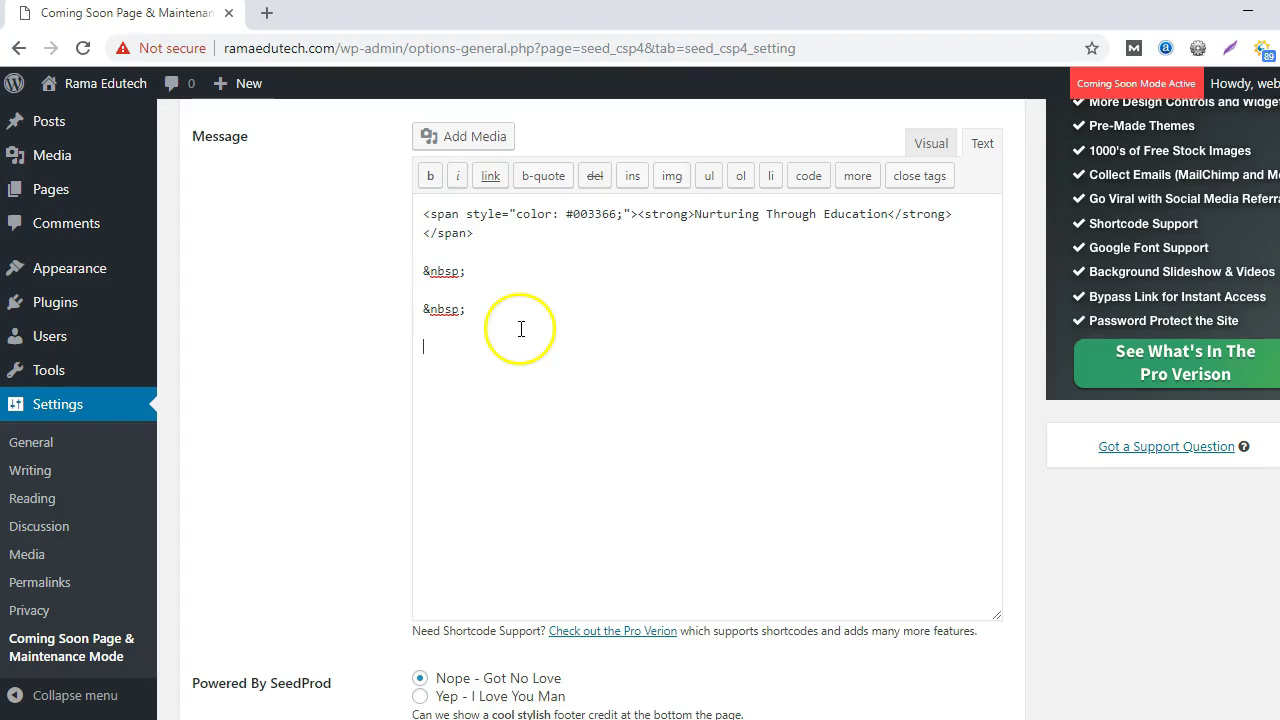
pyautogui.write('<iframe class="giphy-embed" src="https://giphy.com/embed/4jzV9HSPBBiko" width="480" height="360" frameborder="0" allowfullscreen="allowfullscreen"></iframe>  <a href="https://giphy.com/gifs/how-i-met-your-mother-himym-barney-stinson-4jzV9HSPBBiko">via GIPHY</a>')
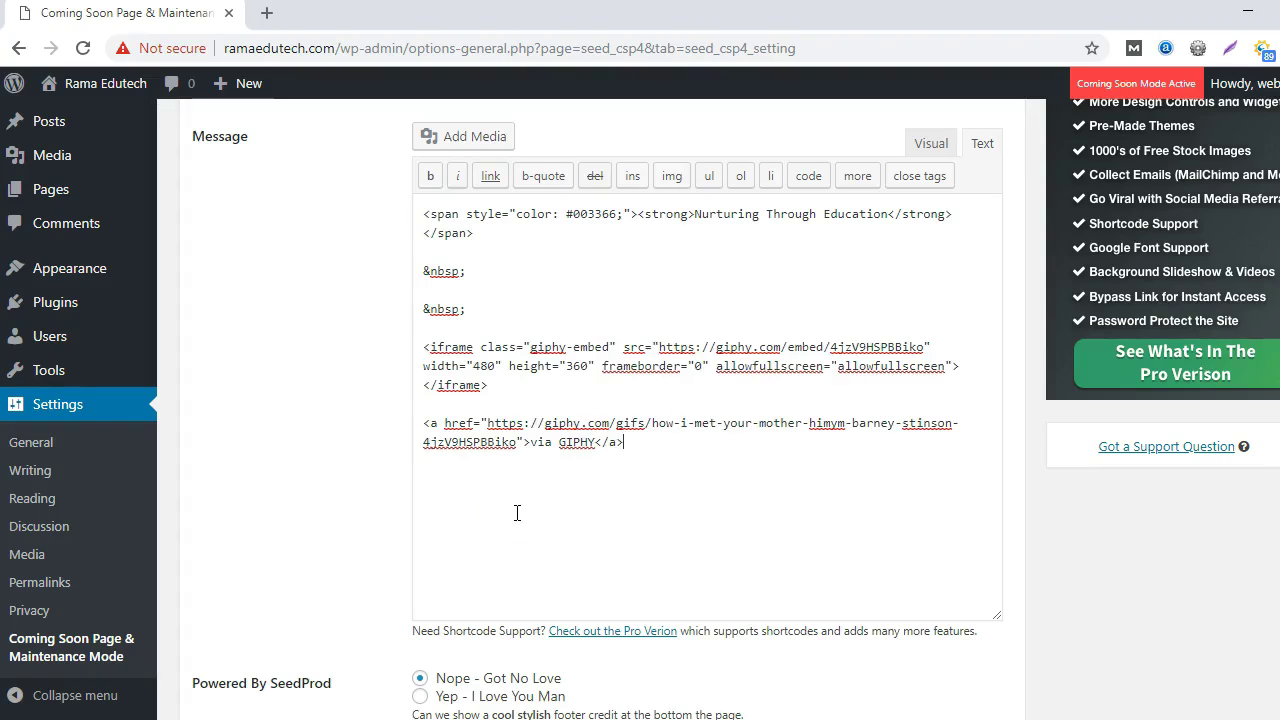
pyautogui.scroll(-4, 517, 513)
pyautogui.click(250, 367)
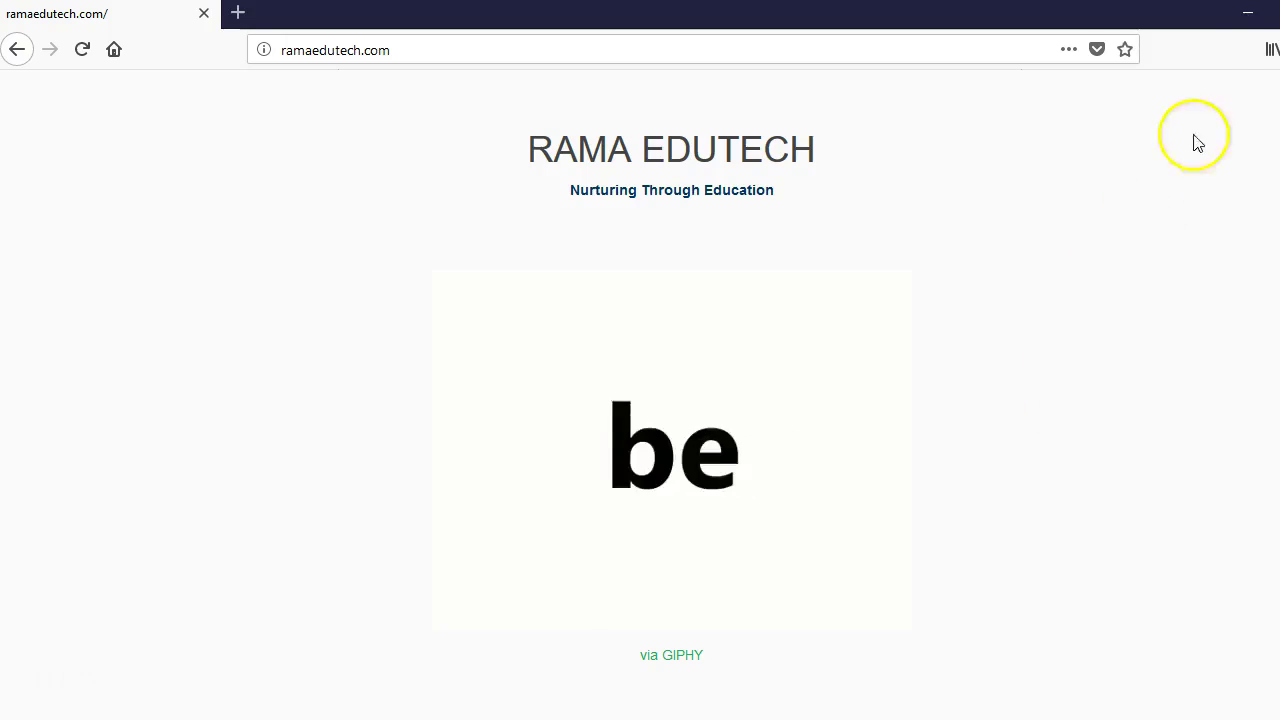
pyautogui.click(1247, 16)
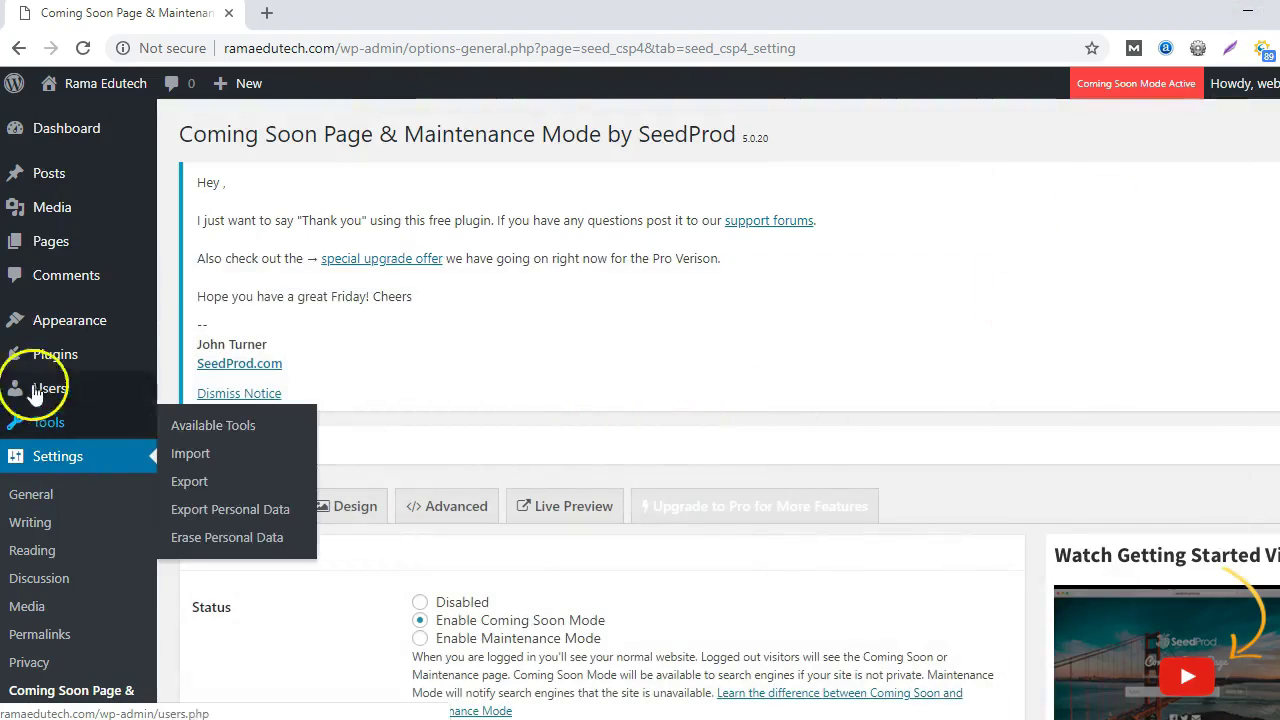
# Step: Search for new plugins matching "cookie notice" and install and activate Cookie Notice for GDPR by dFactory
pyautogui.click(192, 364)
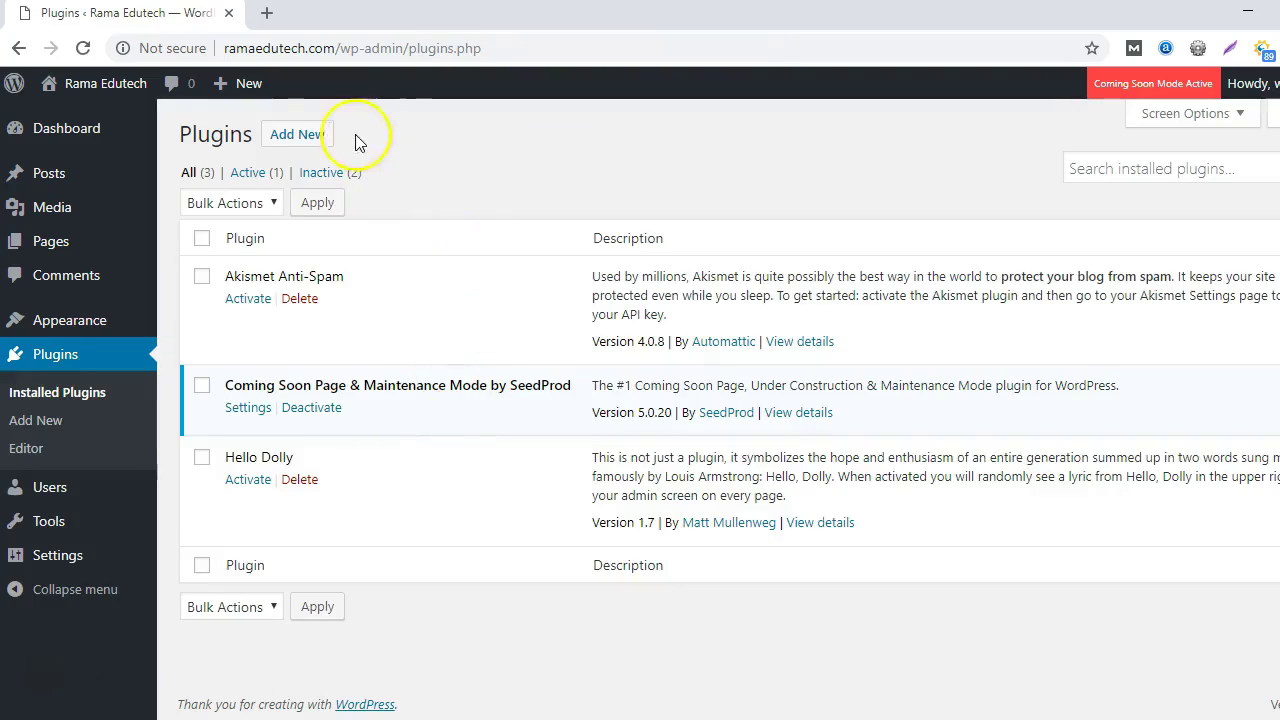
pyautogui.click(297, 134)
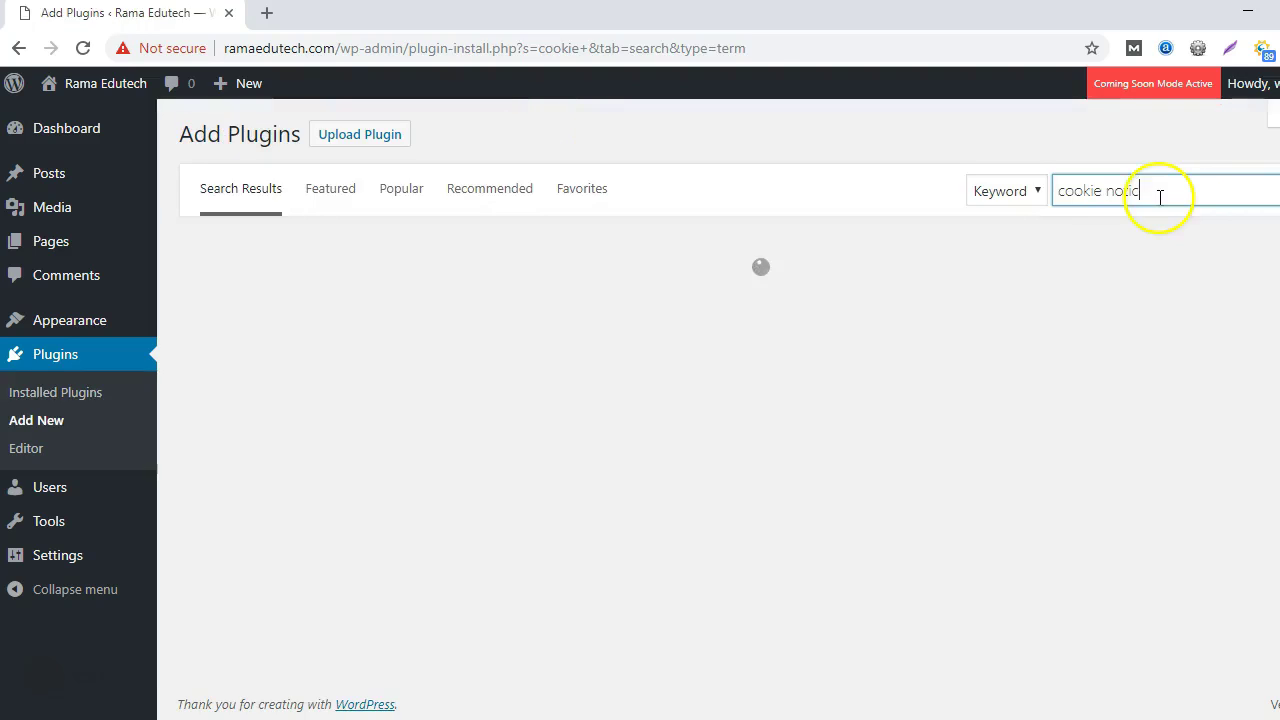
pyautogui.write('e notice')
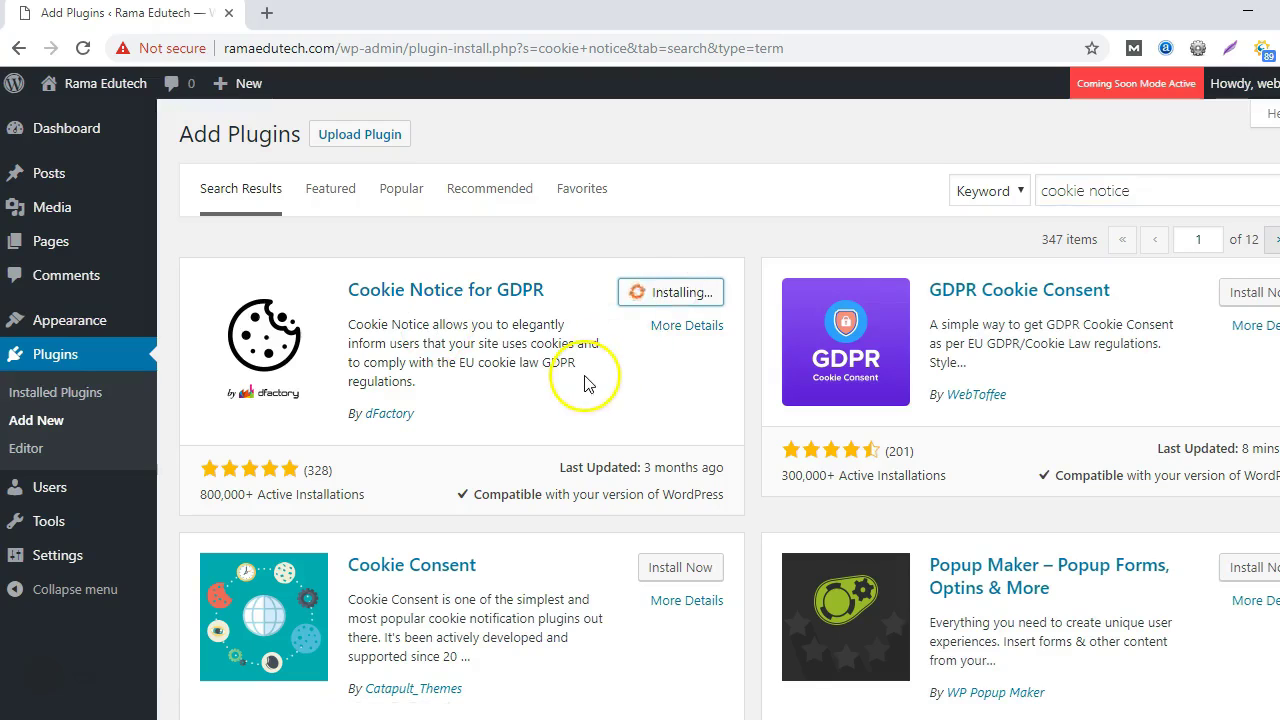
pyautogui.click(682, 292)
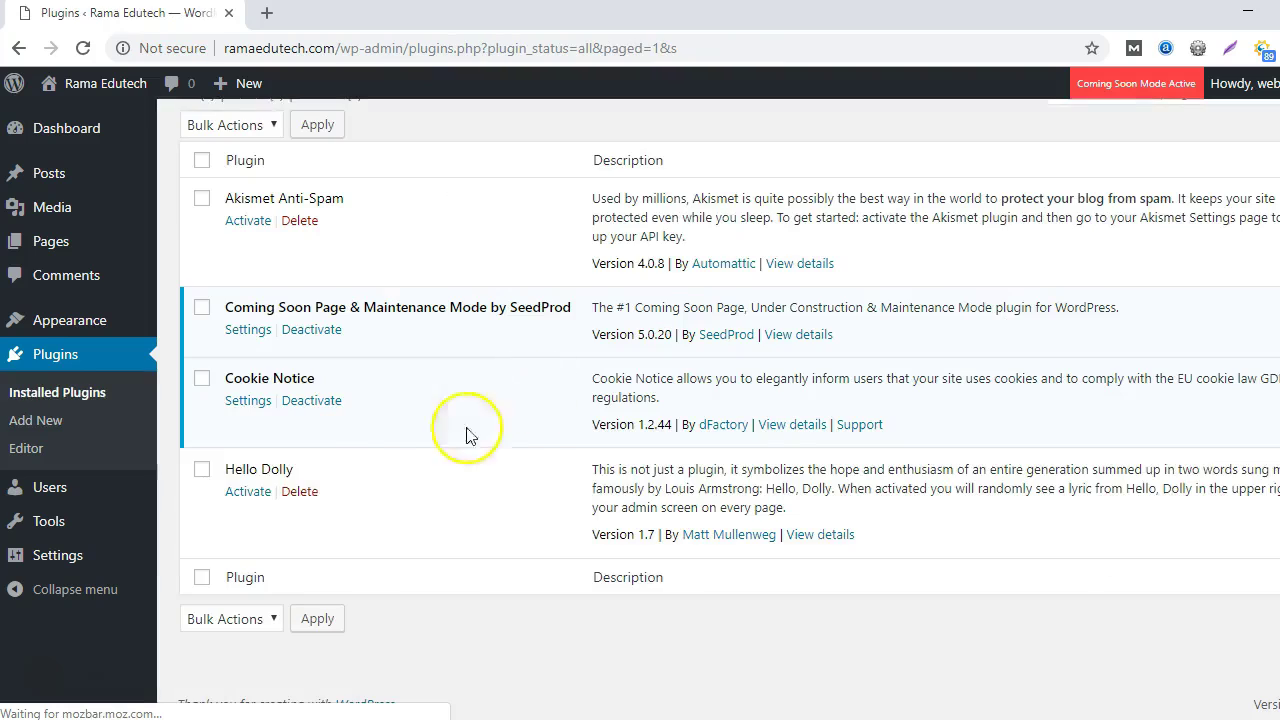
# Step: Open the Cookie Notice settings and review the message, button text, privacy policy, refusal, script blocking and expiry options
pyautogui.moveTo(104, 552)
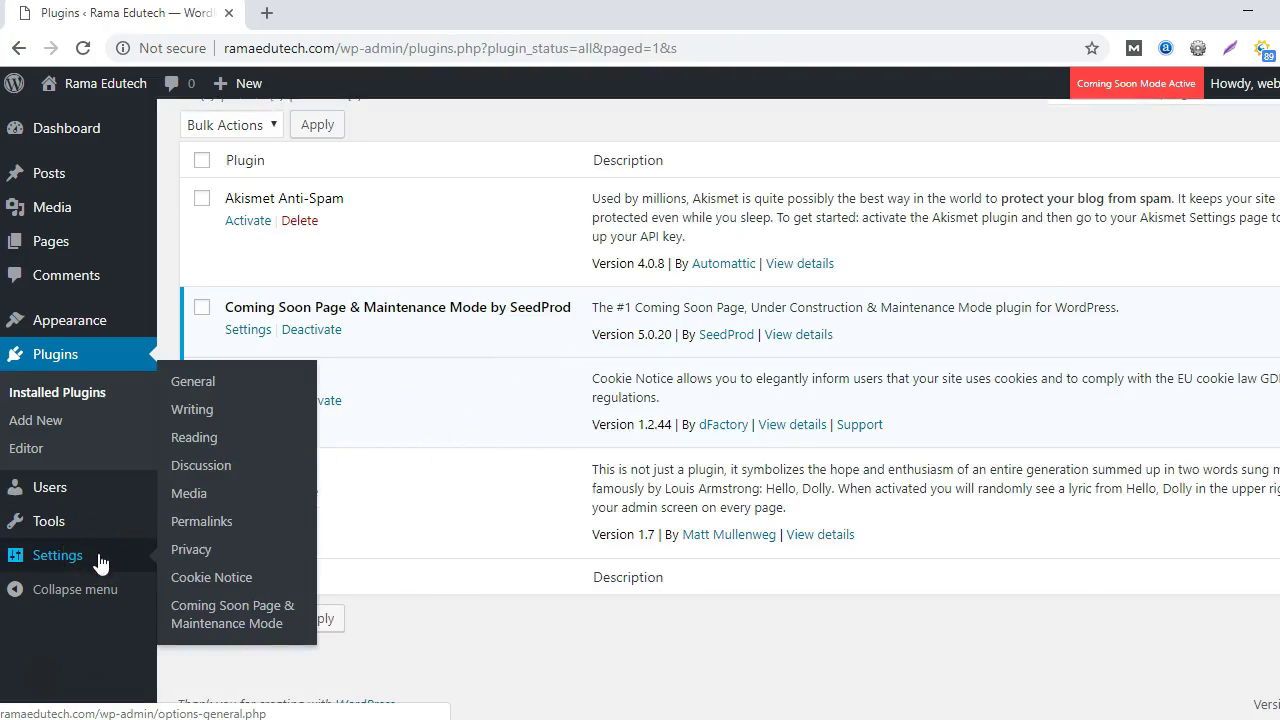
pyautogui.click(199, 587)
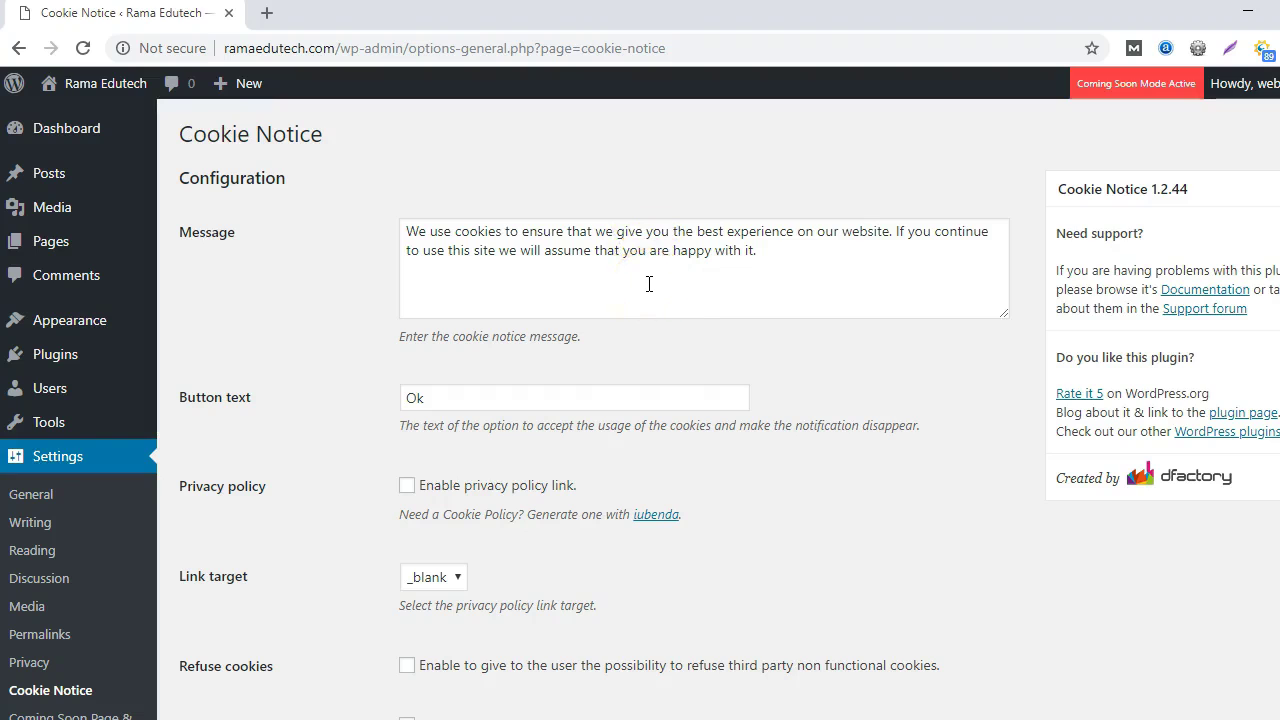
pyautogui.scroll(-1, 805, 503)
pyautogui.scroll(-1, 805, 503)
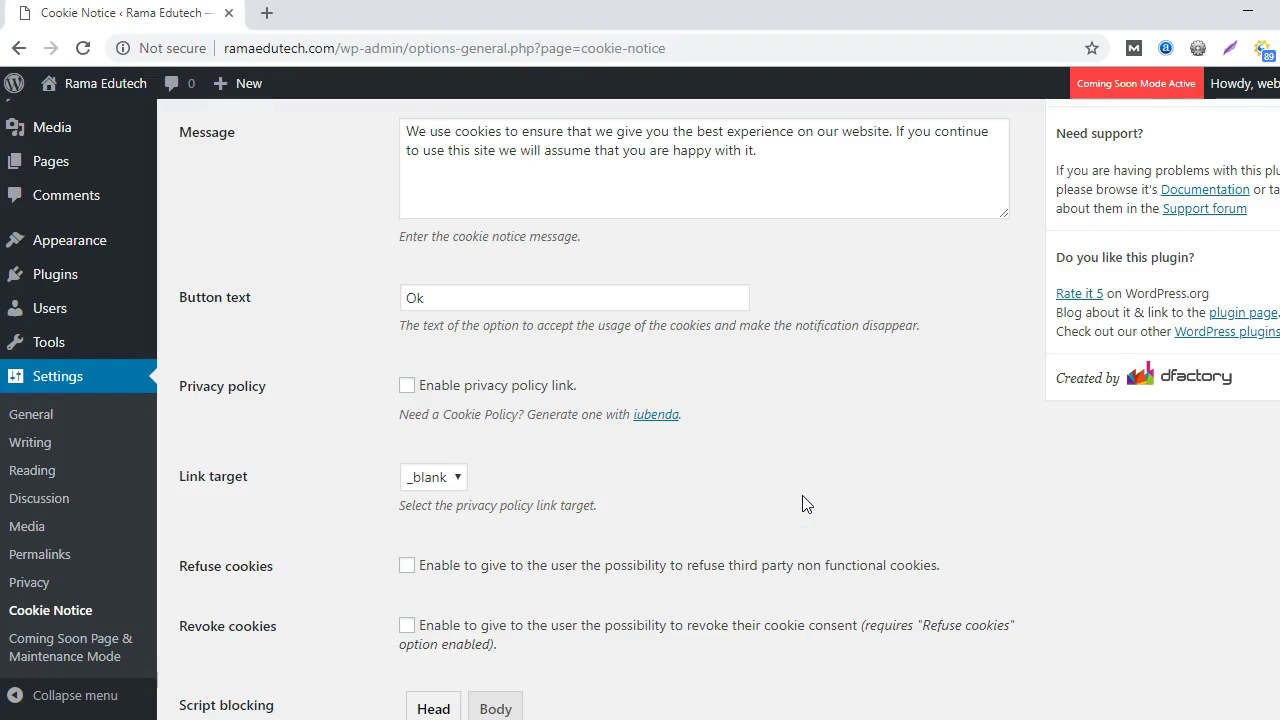
pyautogui.scroll(-2, 805, 503)
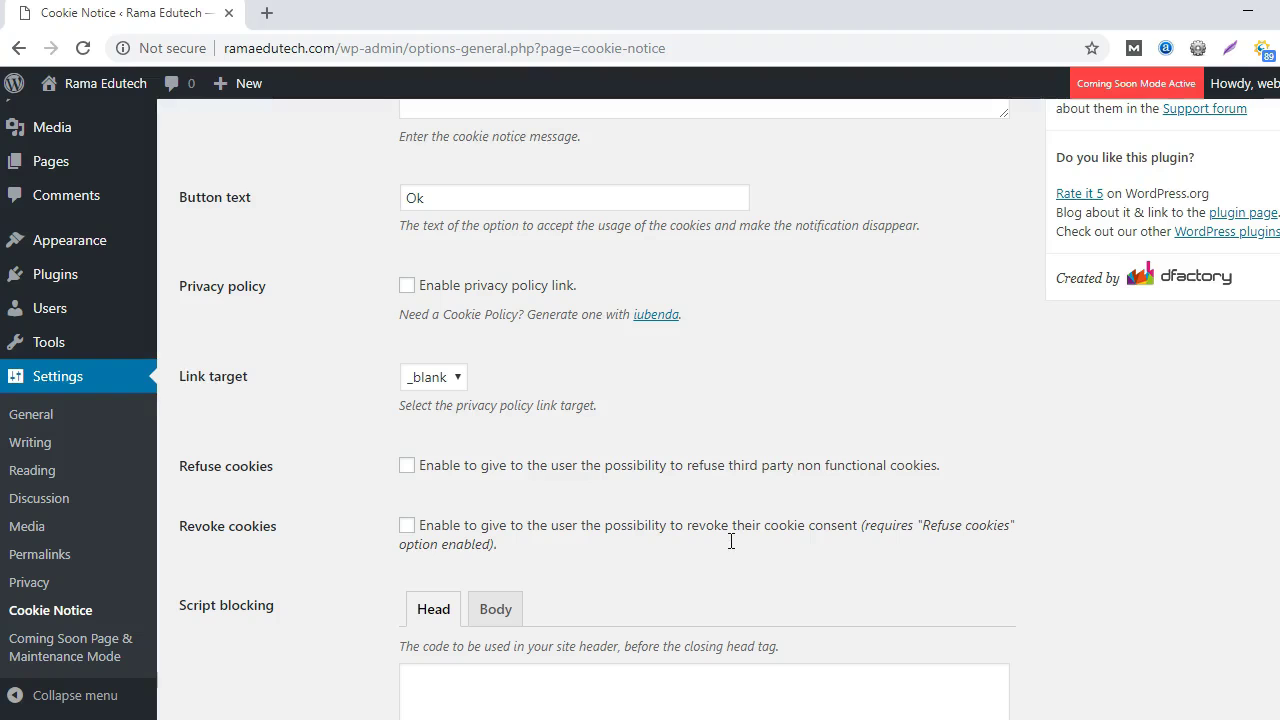
pyautogui.scroll(-5, 731, 541)
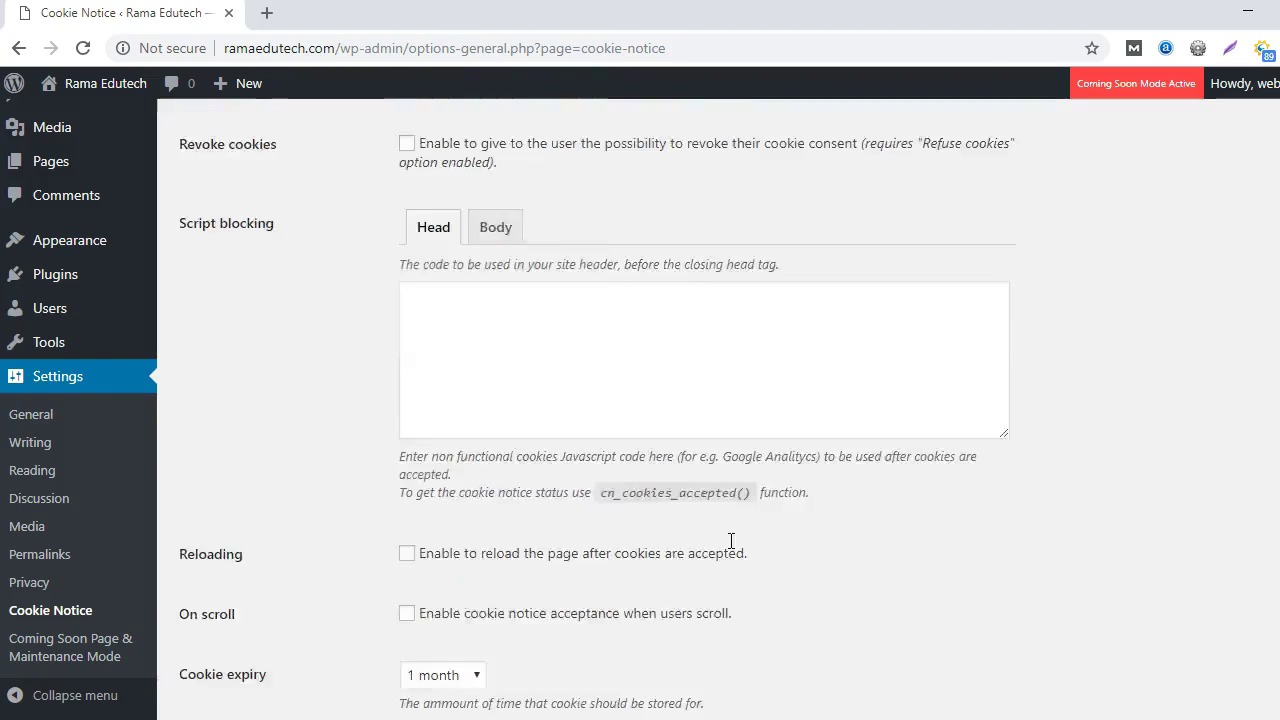
pyautogui.scroll(7, 731, 543)
# Step: Search for new plugins matching "gdpr compliance" and install and activate WP GDPR Compliance by Van Ons
pyautogui.moveTo(80, 349)
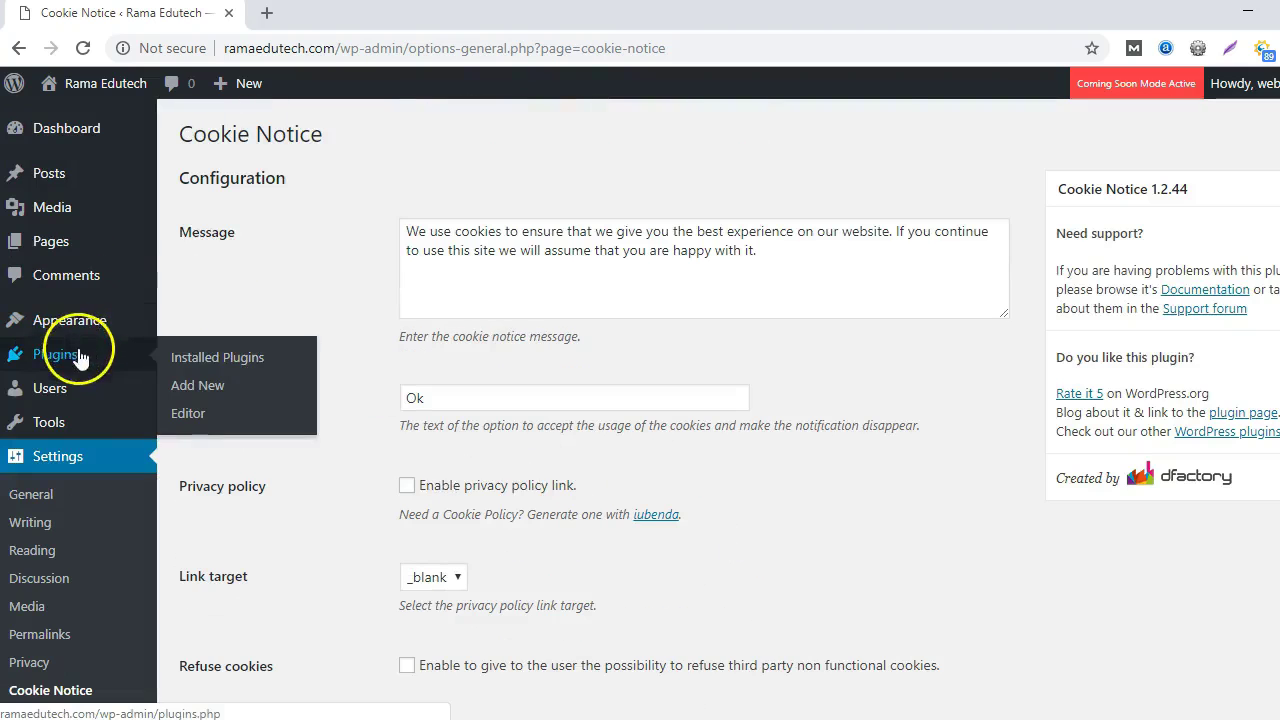
pyautogui.click(215, 360)
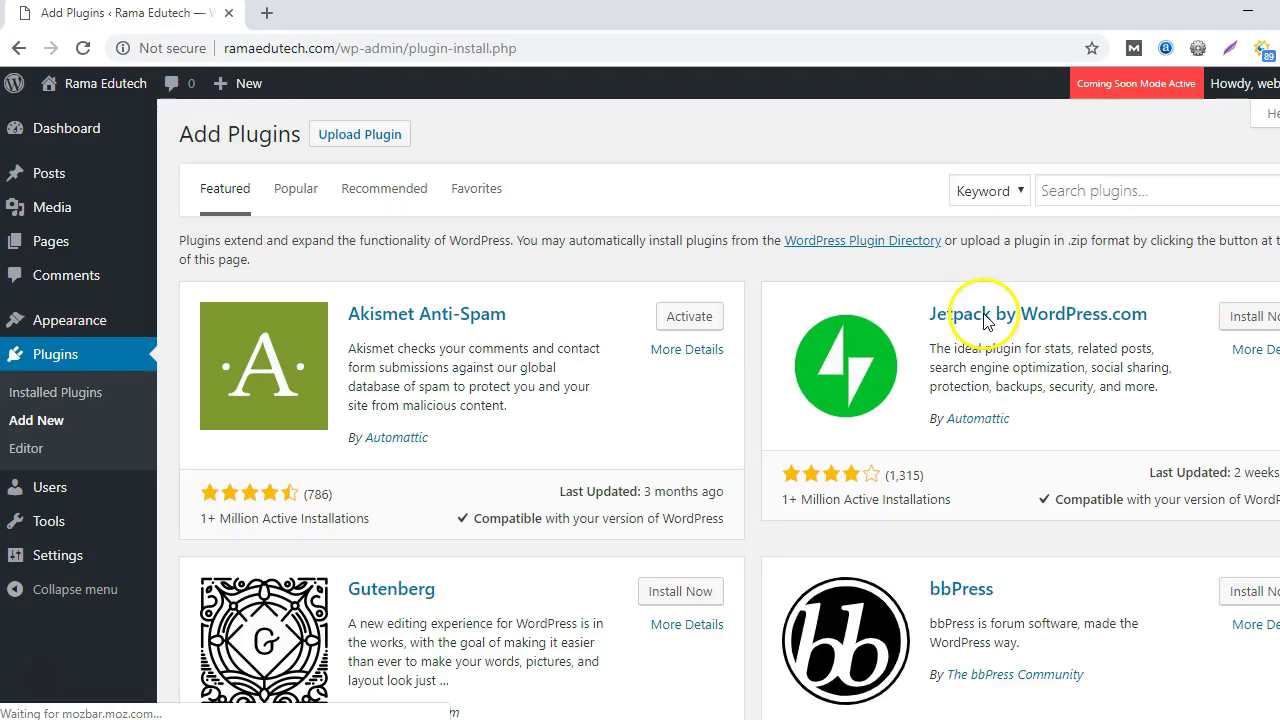
pyautogui.click(1081, 191)
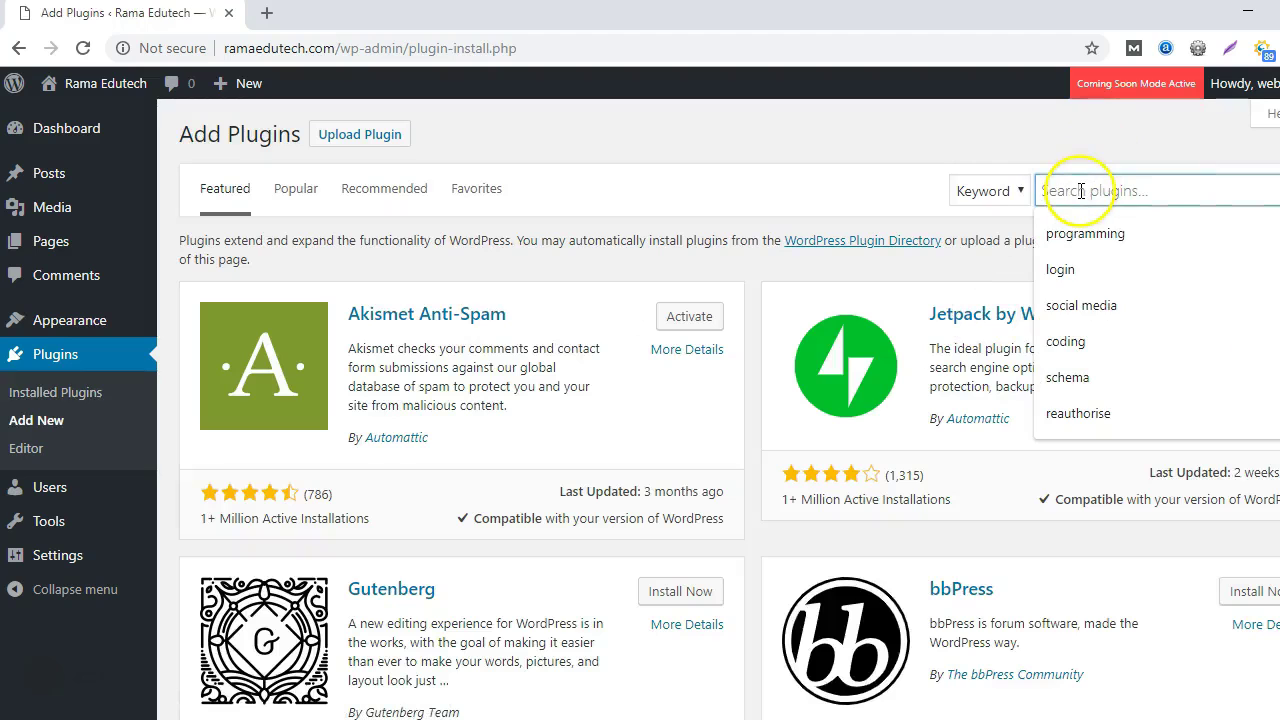
pyautogui.write('gdpr compliance')
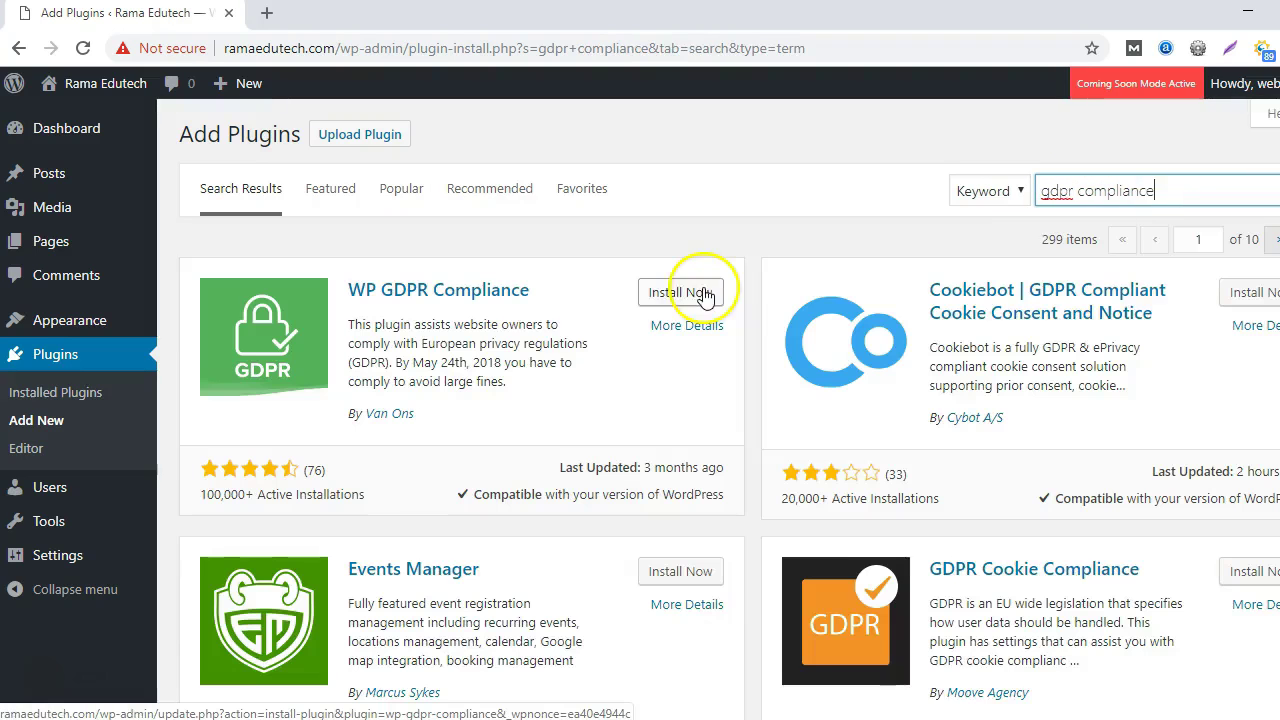
pyautogui.click(702, 290)
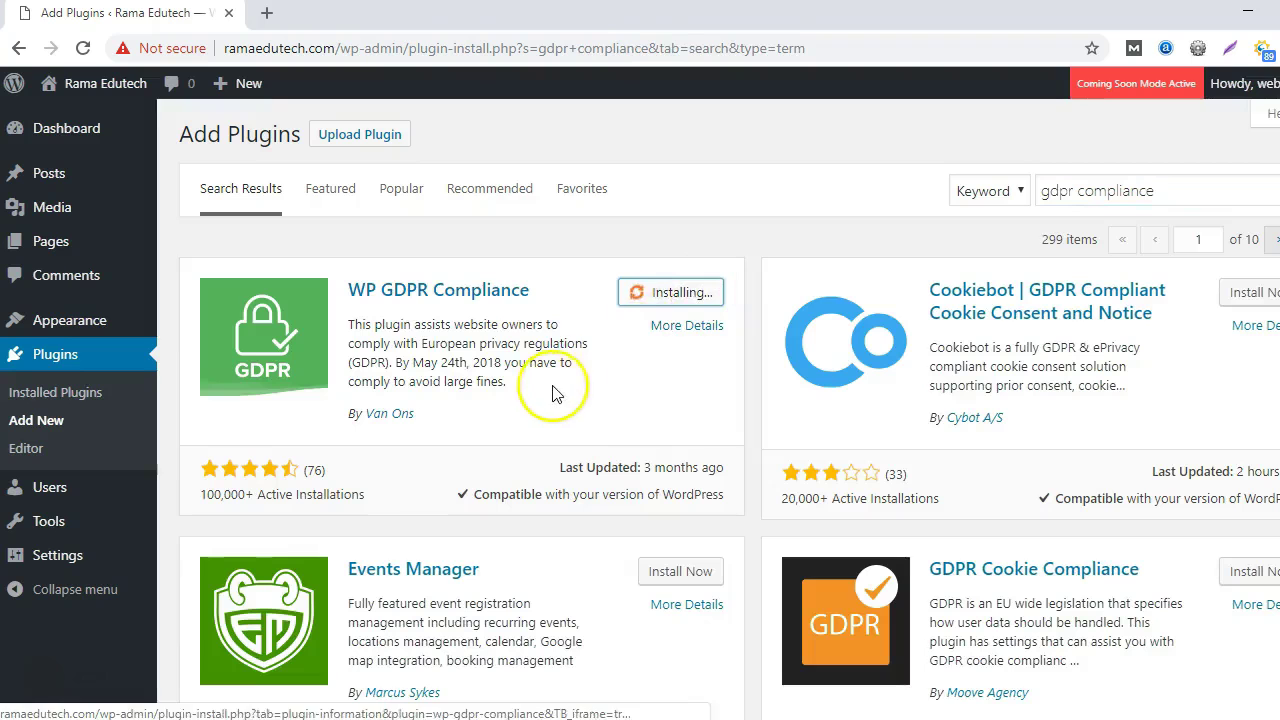
pyautogui.press('Return')
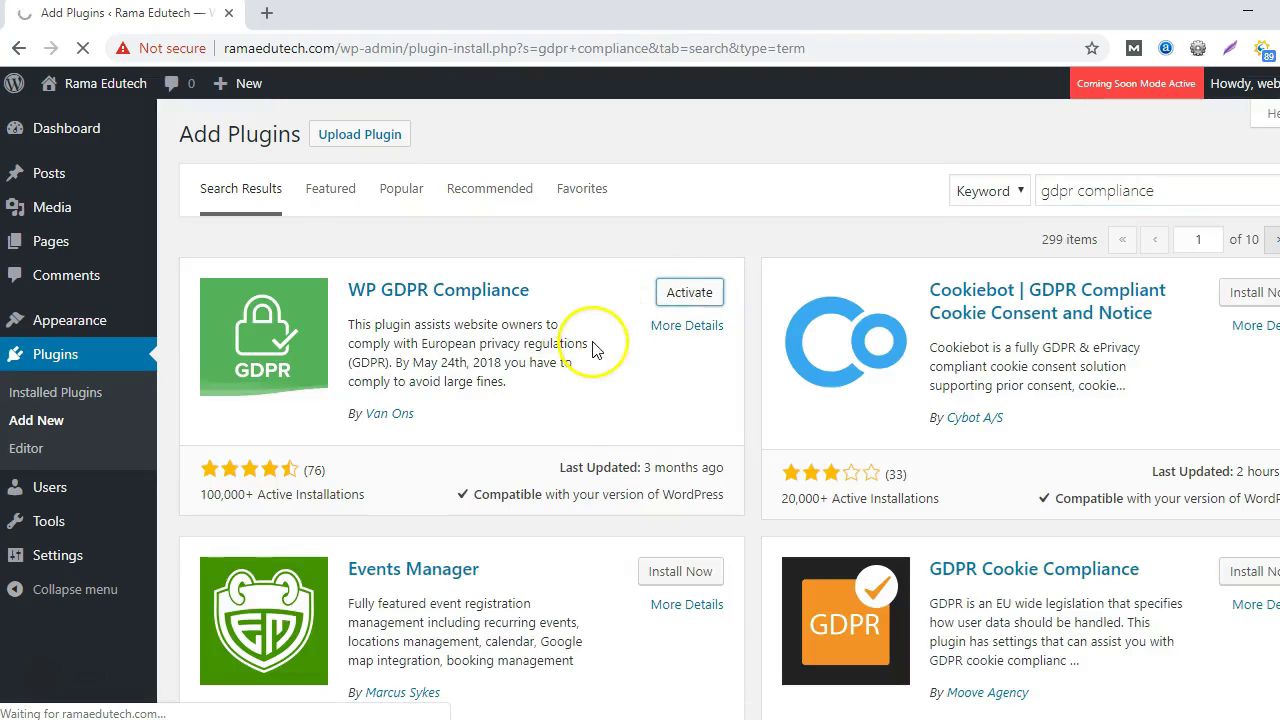
# Step: Activate the Akismet Anti-Spam and Hello Dolly plugins in the list of installed plugins
pyautogui.scroll(-2, 563, 337)
pyautogui.scroll(1, 580, 343)
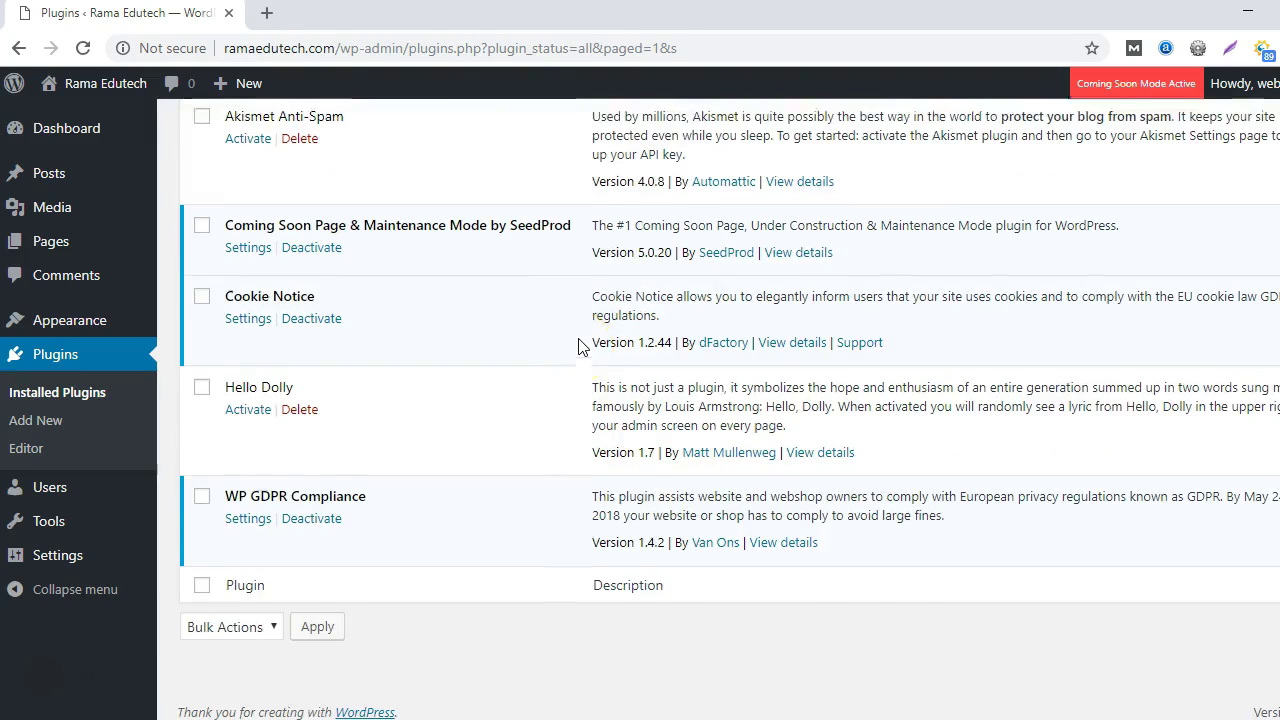
pyautogui.click(248, 230)
pyautogui.click(248, 501)
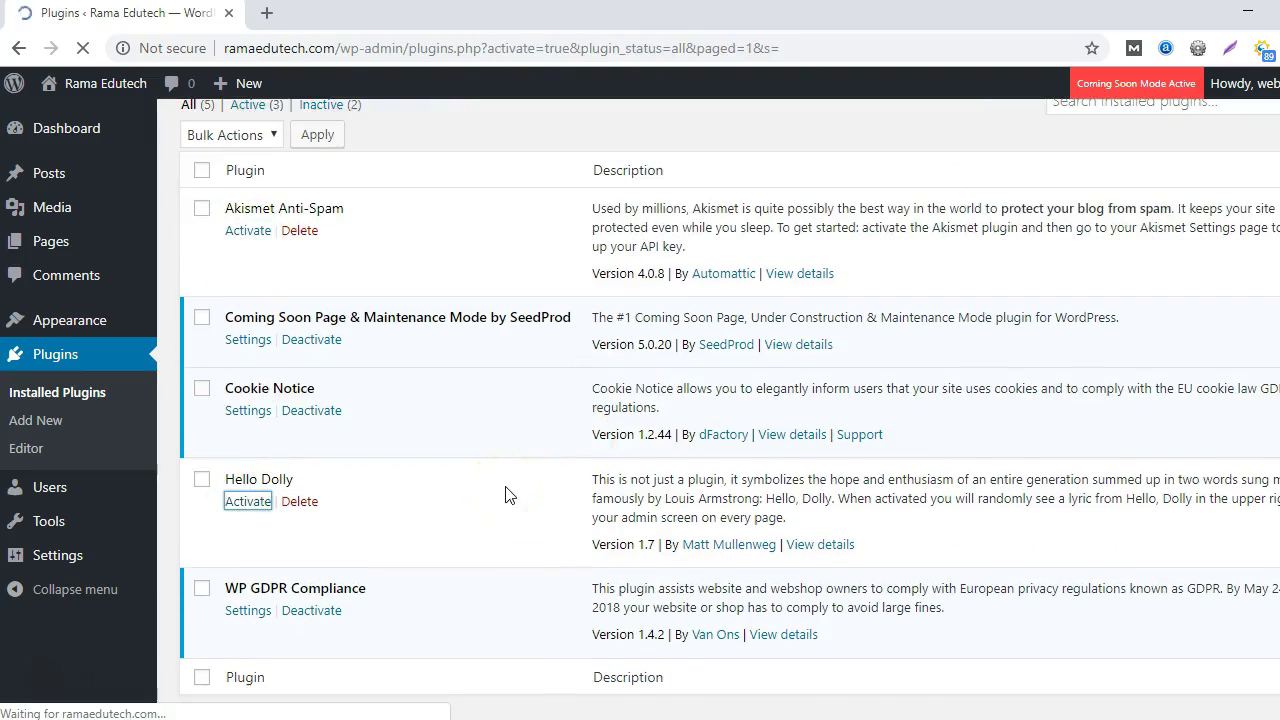
pyautogui.scroll(-3, 506, 495)
pyautogui.scroll(1, 506, 495)
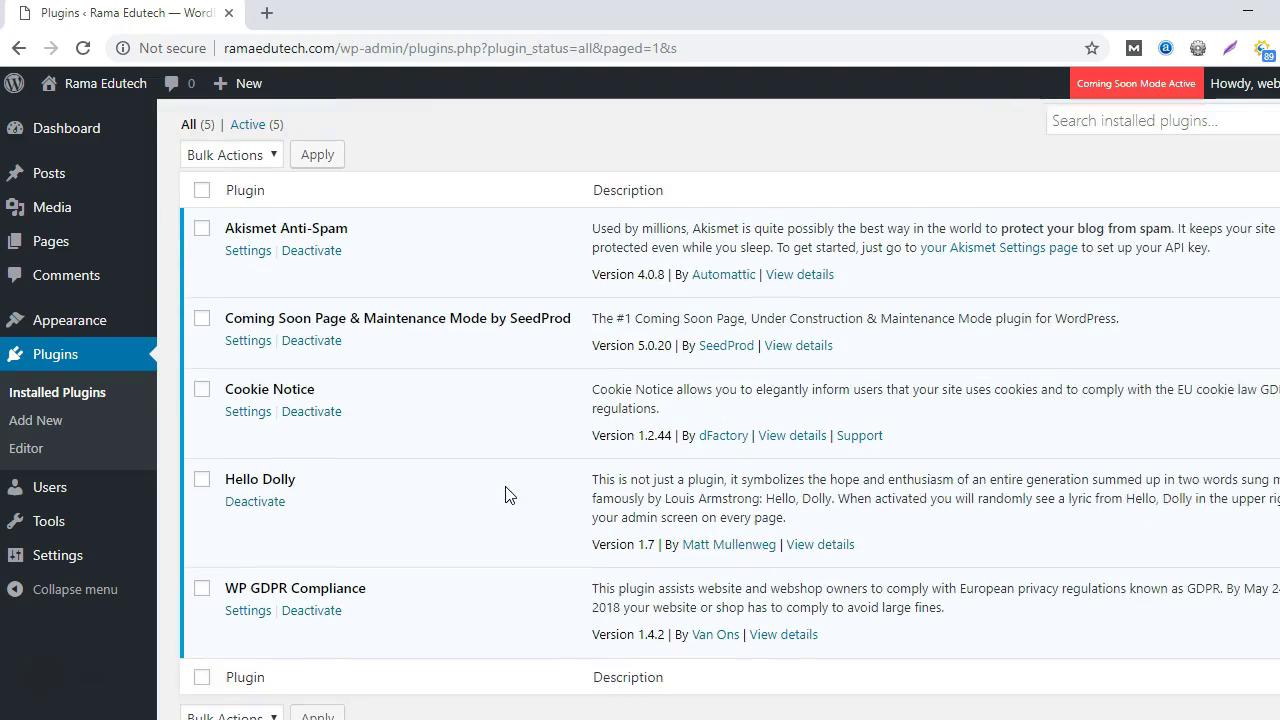